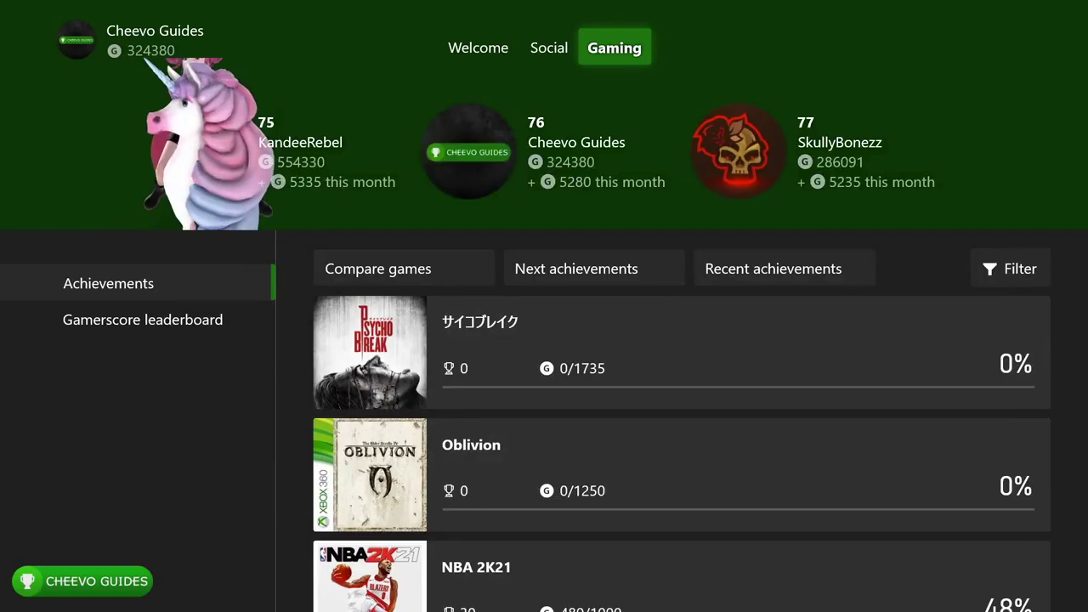
Hide Oblivion from the achievements list, then go back to and open the サイコブレイク entry
key("Down")
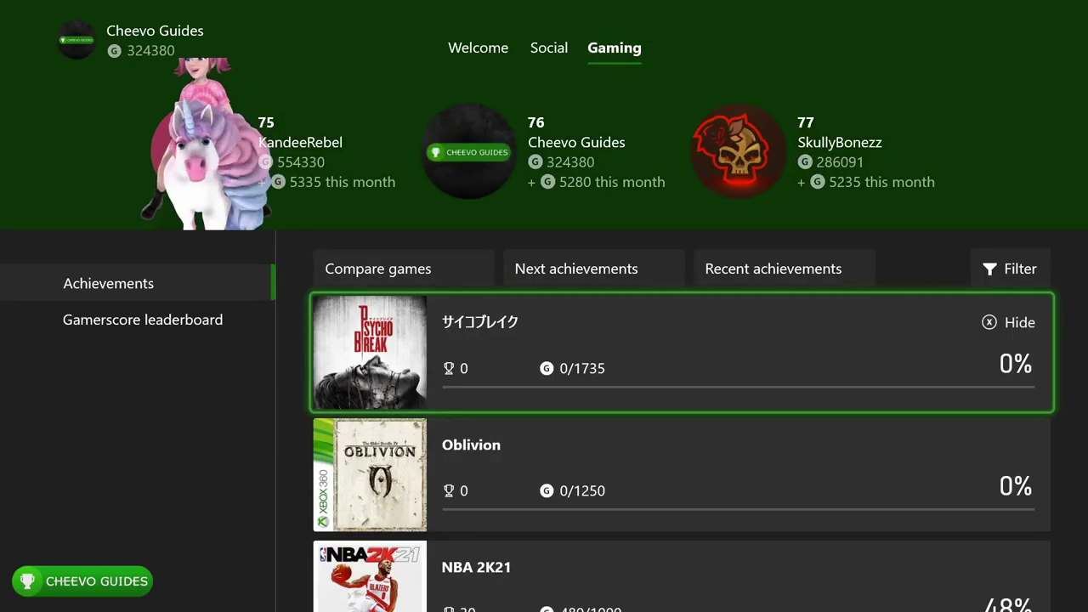
key("Down")
key("y")
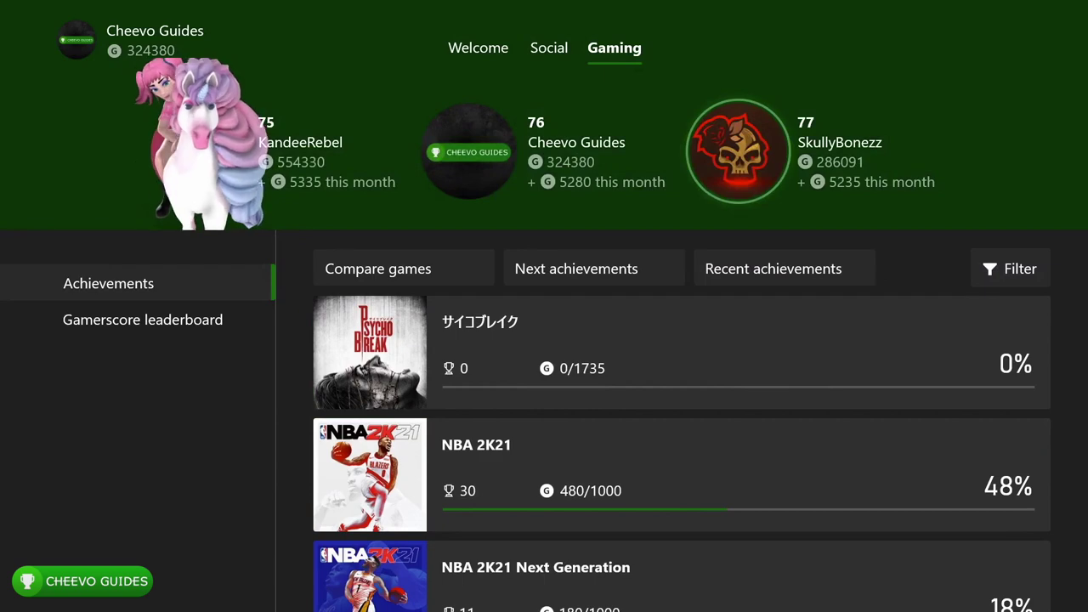
key("Down")
key("Down")
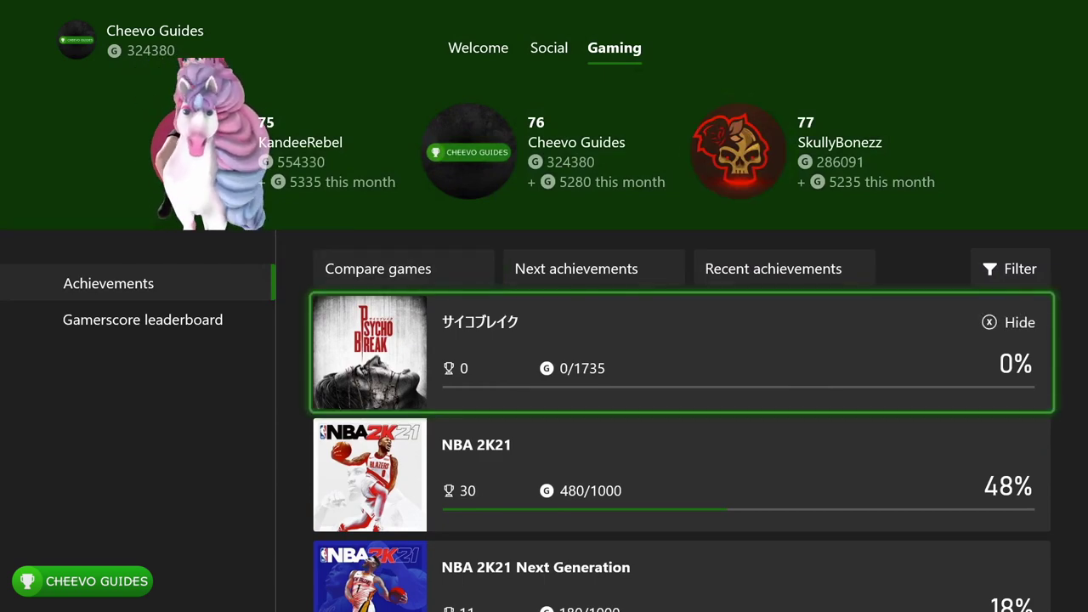
key("Return")
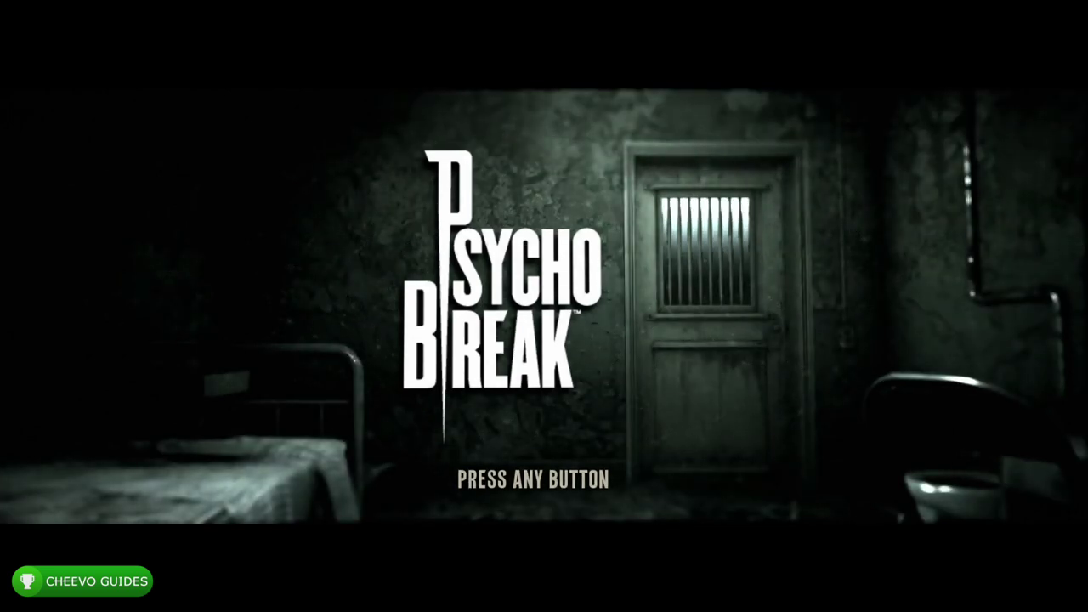
Get past the サイコブレイク title screen
key("Return")
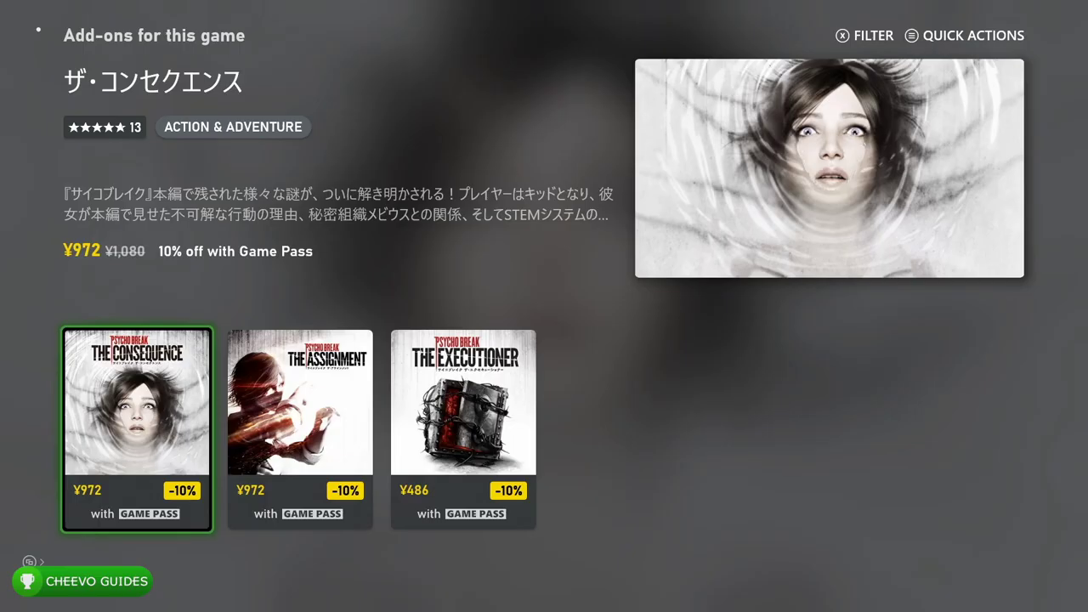
Open The Executioner add-on's product page, priced ¥486 with Game Pass
key("Right")
key("Right")
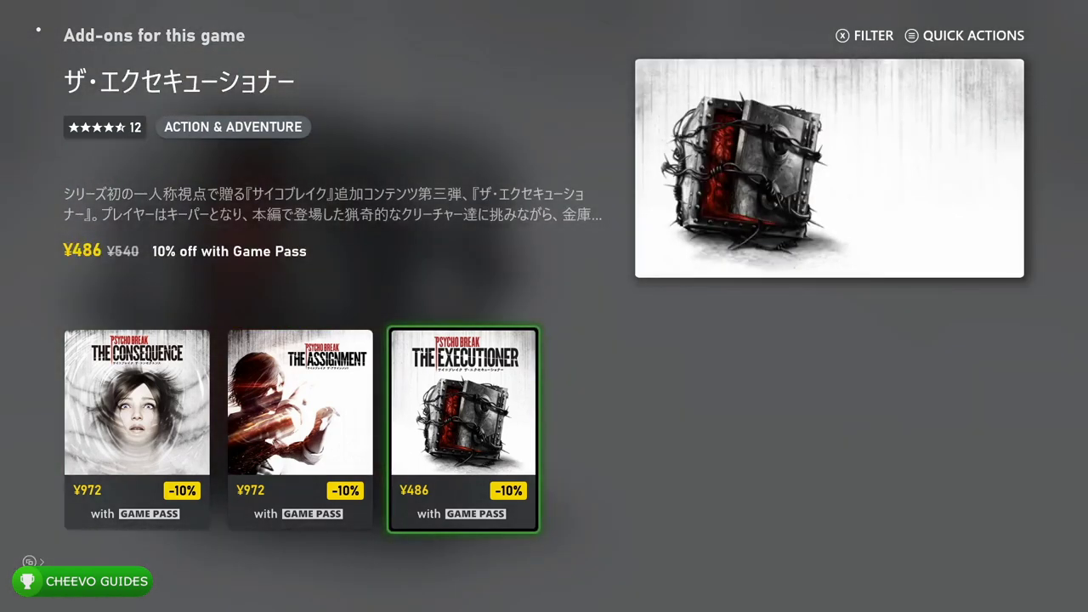
key("Return")
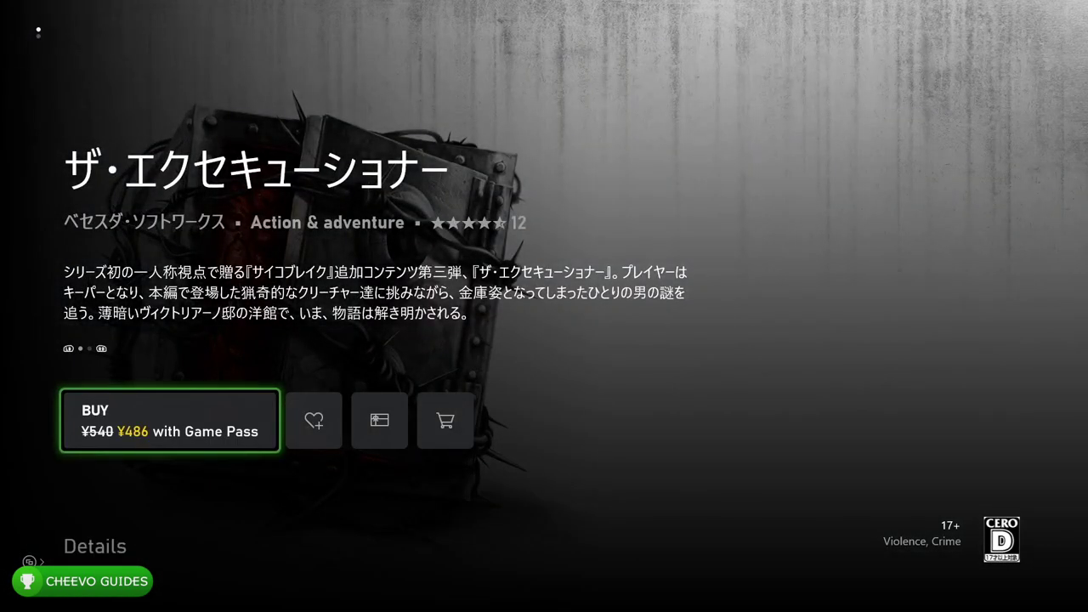
key("Down")
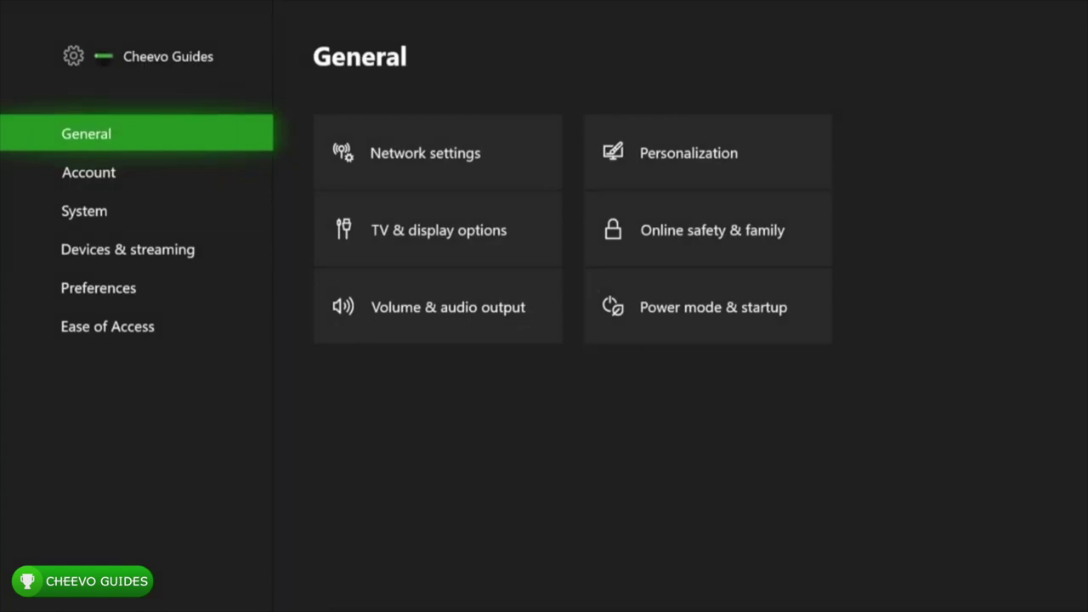
Set Location to Japan under System > Language & location, then restart the Xbox
key("Down")
key("Down")
key("Right")
key("Down")
key("Down")
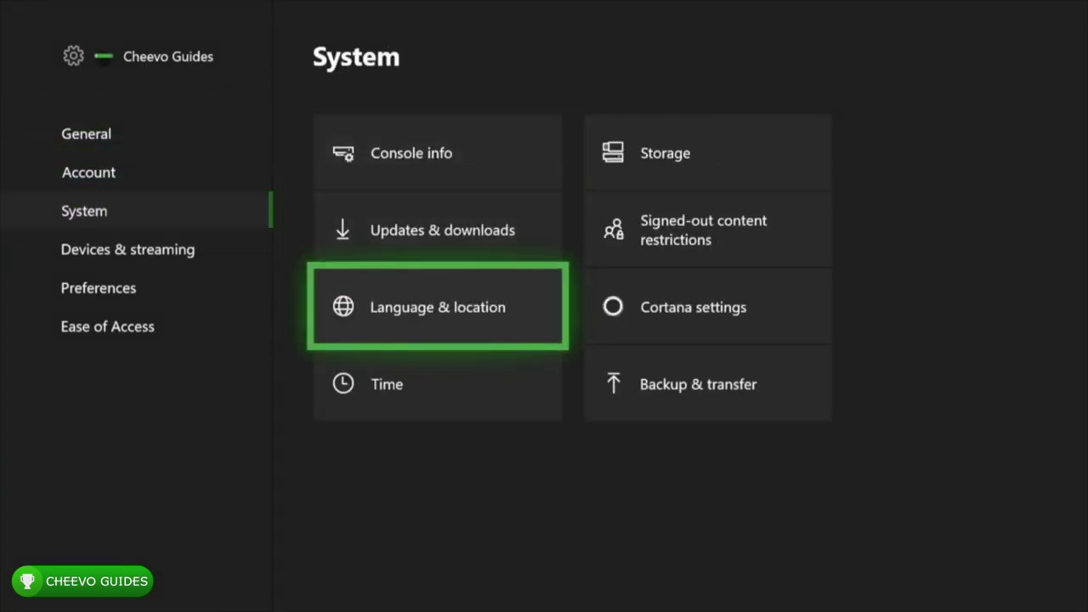
key("Return")
key("Down")
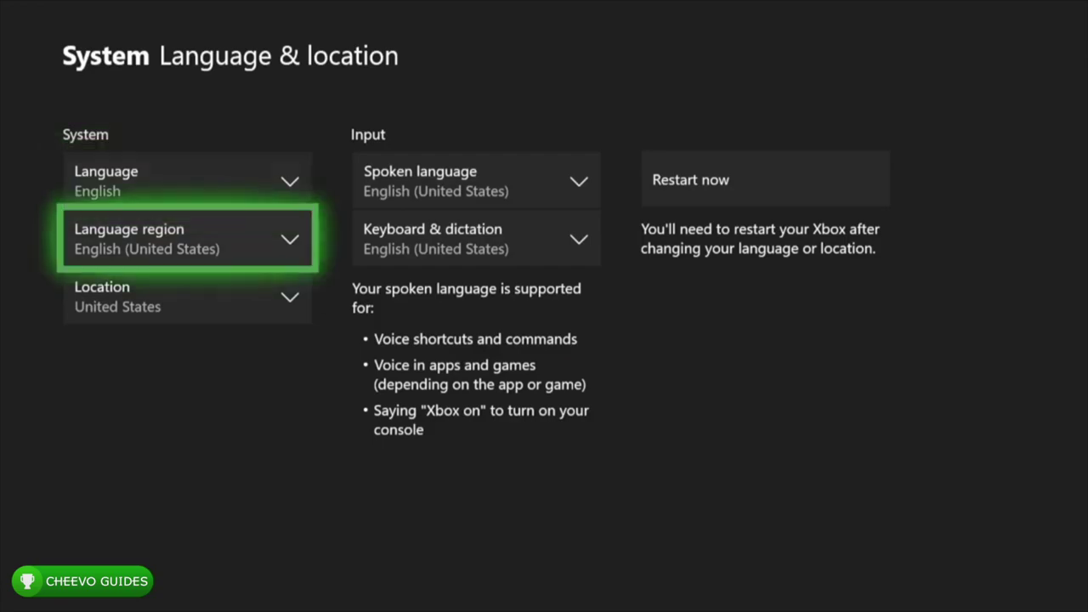
key("Return")
key("Up")
key("Up")
key("Up")
key("Up")
key("Up")
key("Up")
key("Up")
key("Up")
key("Up")
key("Up")
key("Up")
key("Up")
key("Up")
key("Up")
key("Up")
key("Up")
key("Up")
key("Up")
key("Up")
key("Up")
key("Up")
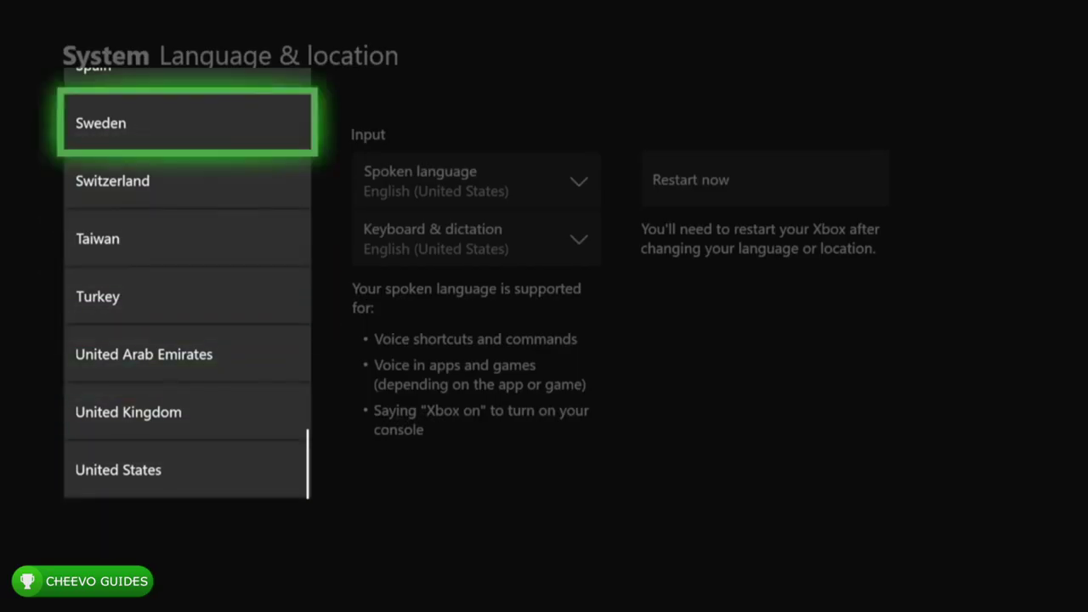
key("Down")
key("Down")
key("Down")
key("Down")
key("Return")
key("Right")
key("Right")
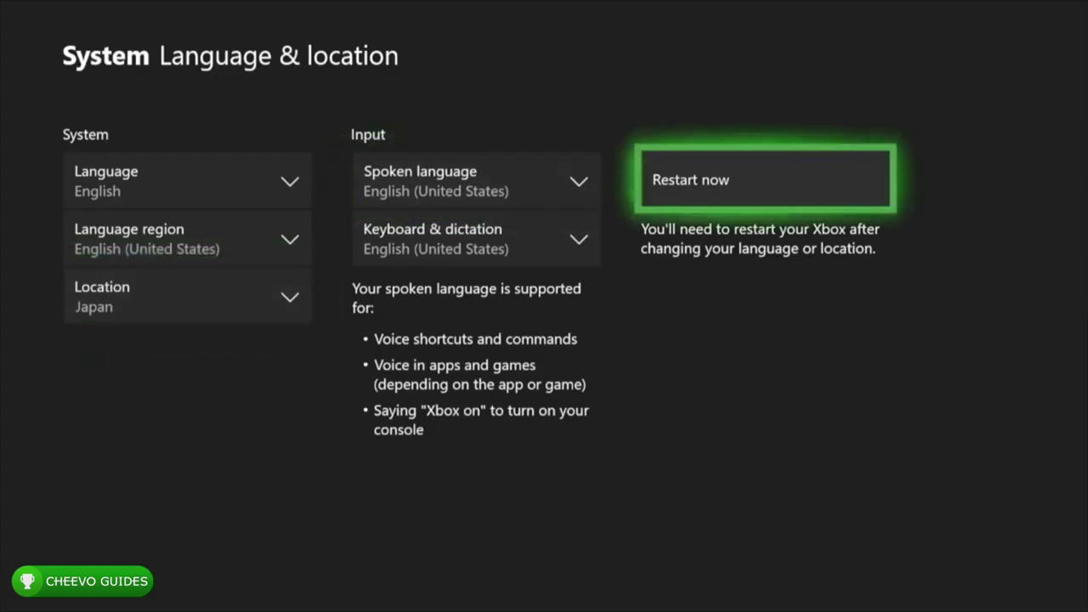
key("Return")
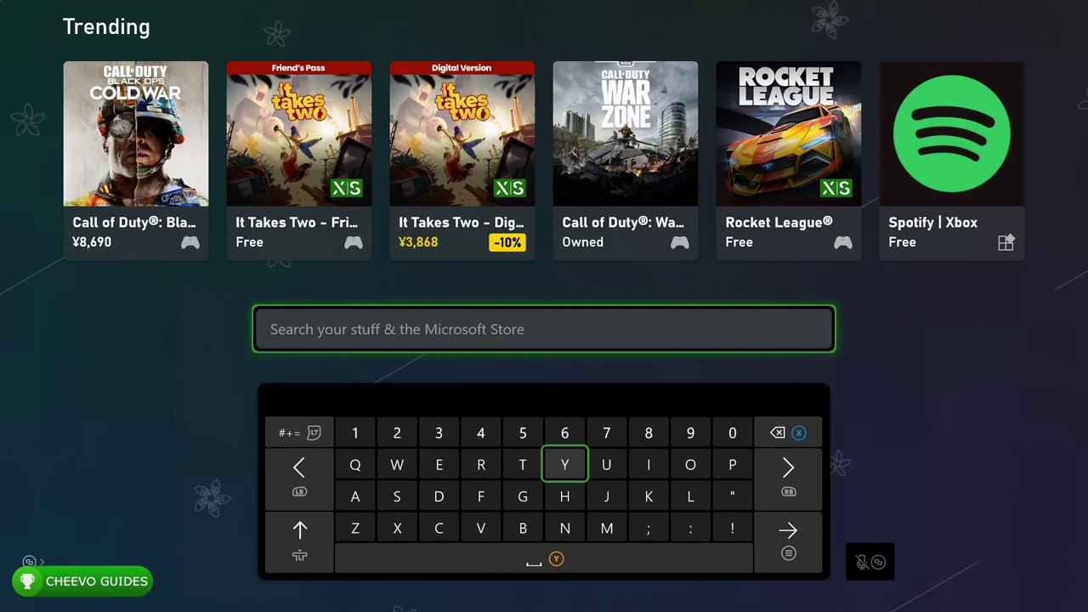
Spell "Evil within" on the on-screen keyboard and show the full results: 19 games, 3 add-ons, 1 app
key("Left")
key("Left")
key("Left")
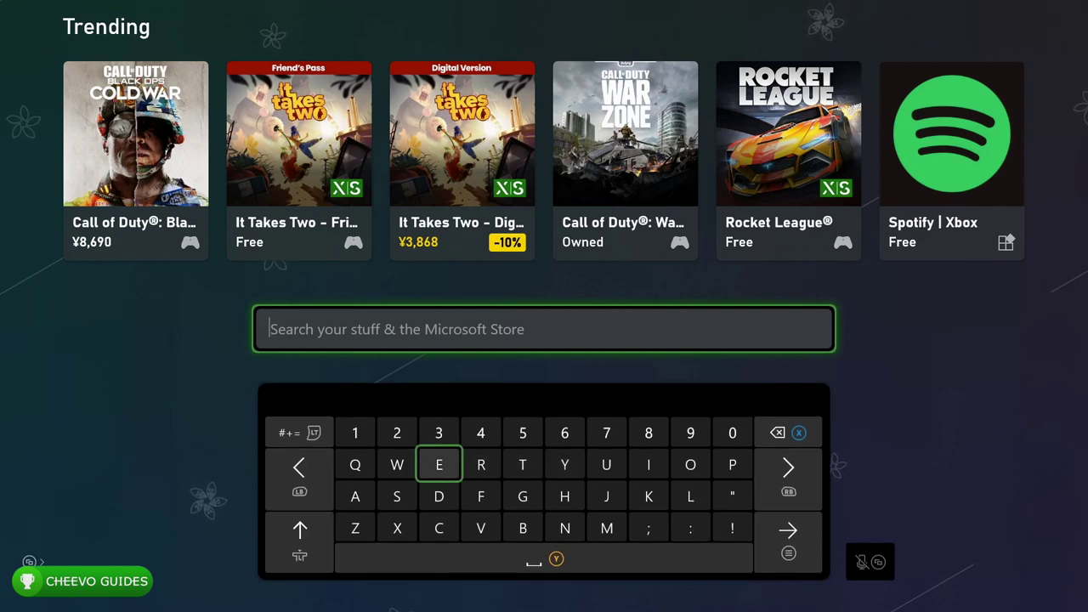
type("E")
key("Down")
key("Down")
key("Right")
type("v")
key("Right")
key("Right")
key("Up")
key("Right")
key("Right")
key("Up")
type("i")
key("Down")
key("Right")
type("l")
key("Left")
key("Left")
key("Left")
key("Left")
key("Left")
key("Left")
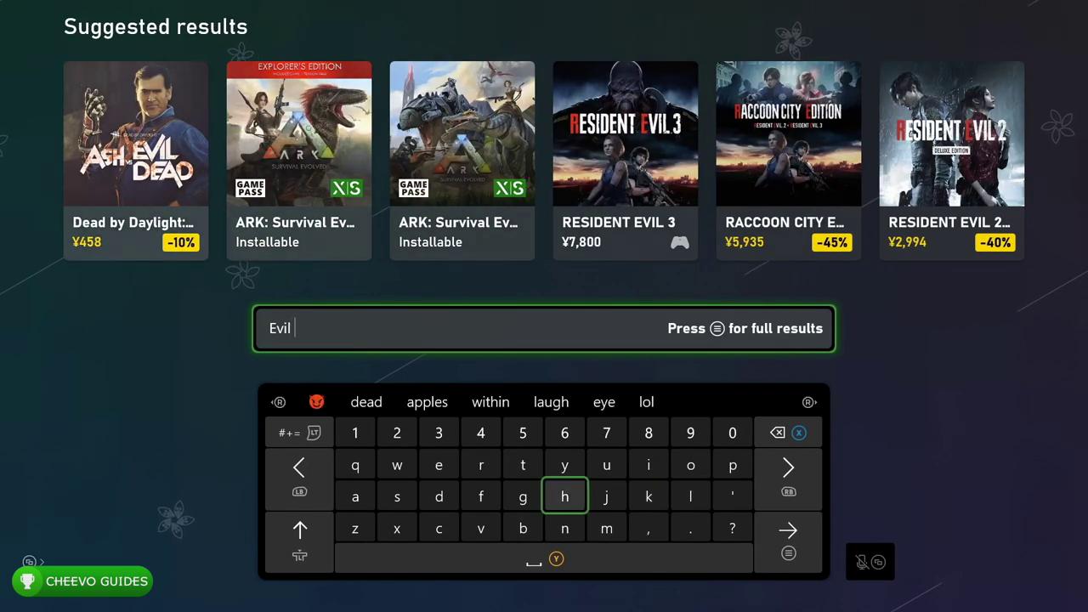
key("Up")
key("Left")
type("w")
key("Right")
key("Right")
key("Right")
key("Right")
key("Right")
key("Right")
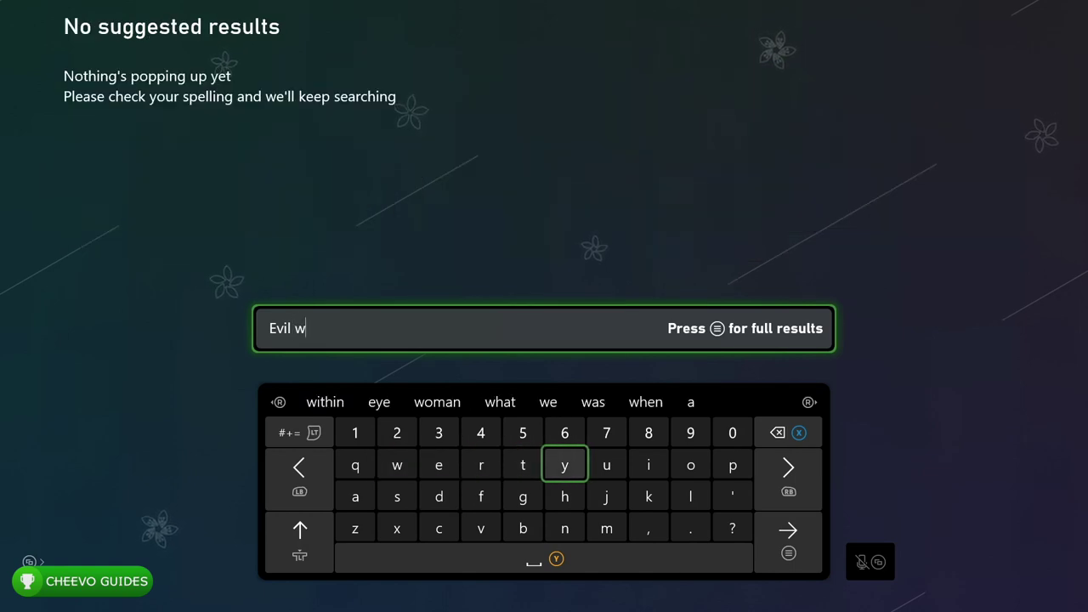
type("i")
key("Left")
key("Left")
type("t")
key("Down")
key("Right")
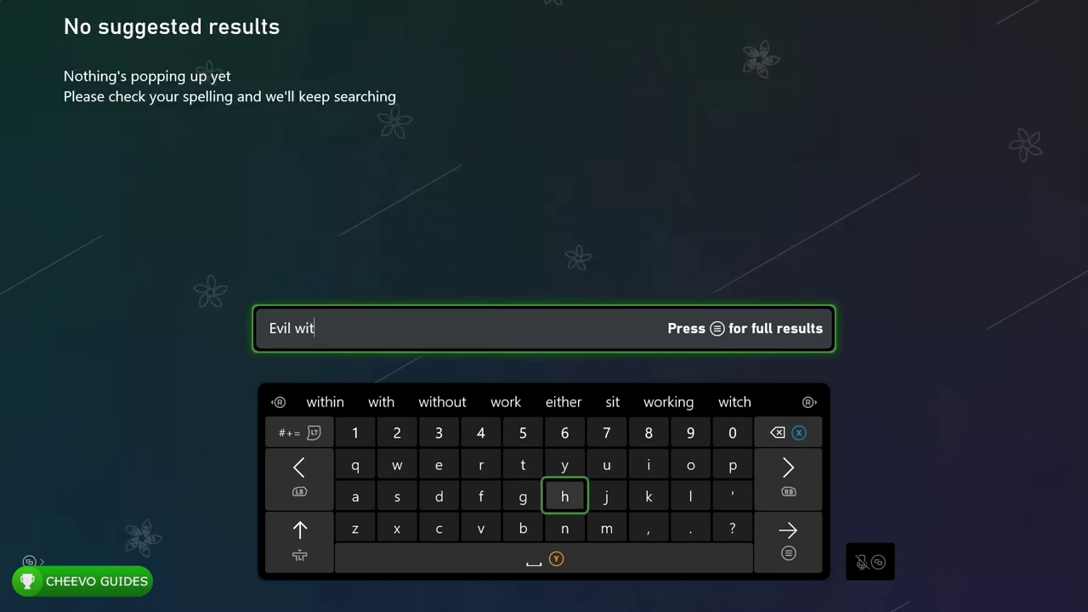
type("h")
key("Right")
key("Right")
key("Up")
type("i")
key("Down")
key("Left")
key("Down")
key("Left")
type("n")
key("Return")
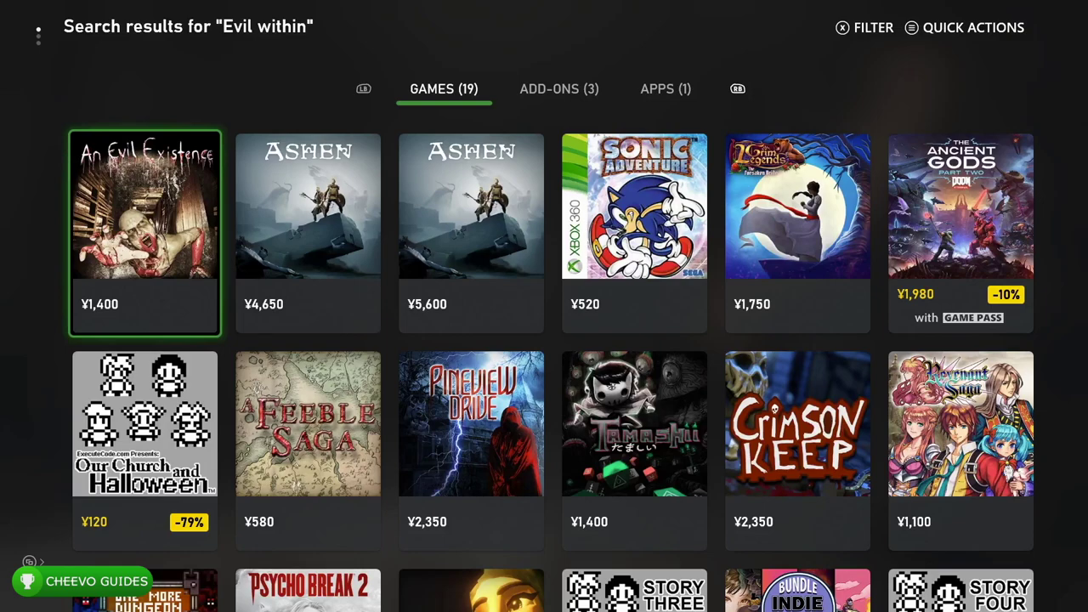
View the PsychoBreak 2 store page (¥8,618), then back out to an empty Store search
key("Down")
key("Down")
key("Right")
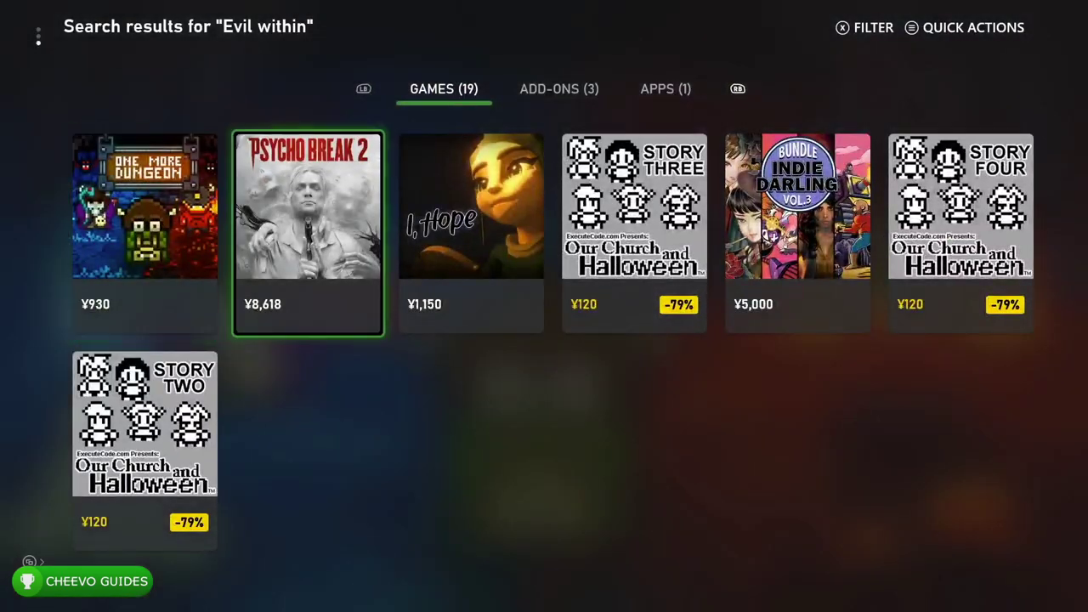
key("Return")
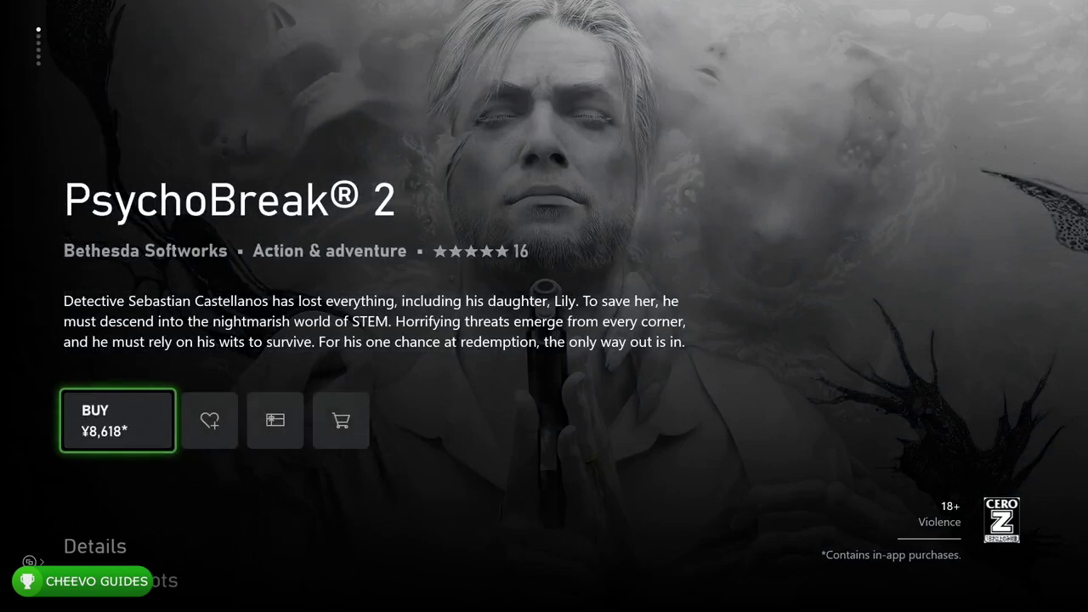
key("Escape")
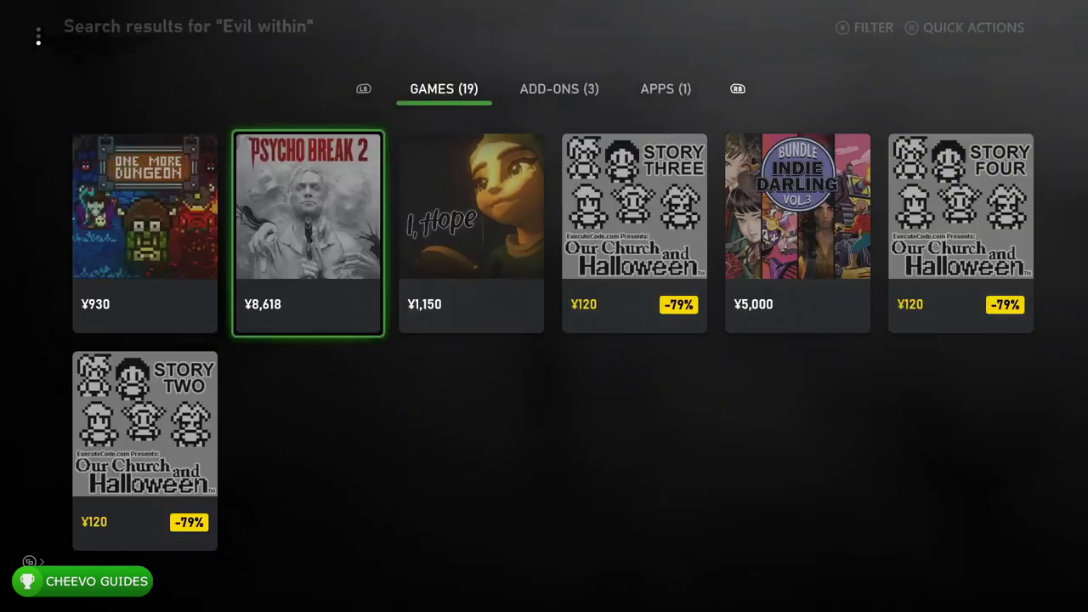
key("Up")
key("Up")
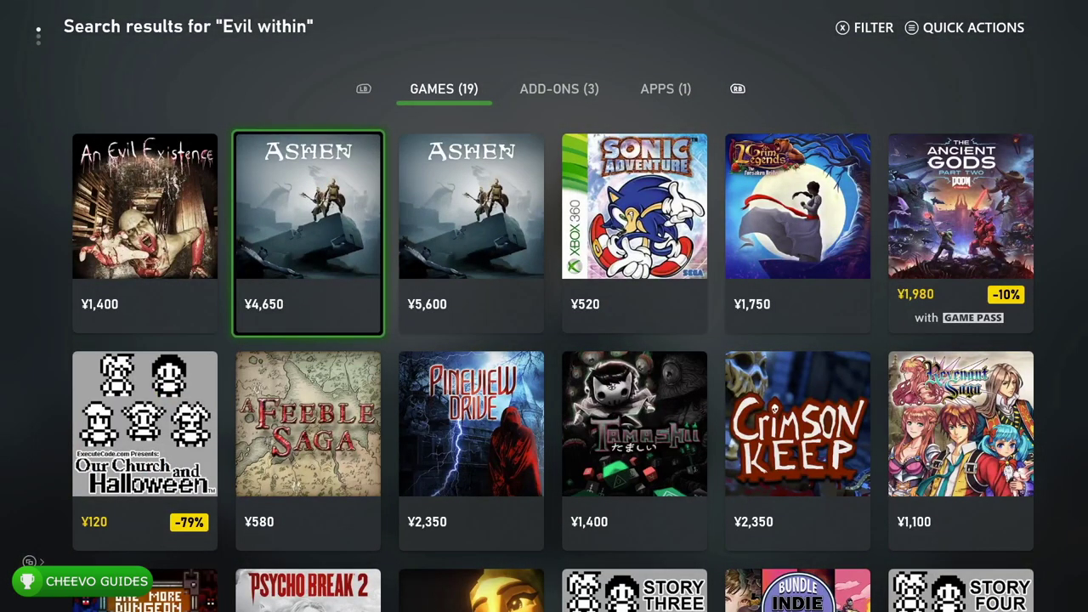
key("Escape")
Spell "Psycho" on the on-screen keyboard and show the full search results
key("Right")
key("Right")
key("Right")
key("Right")
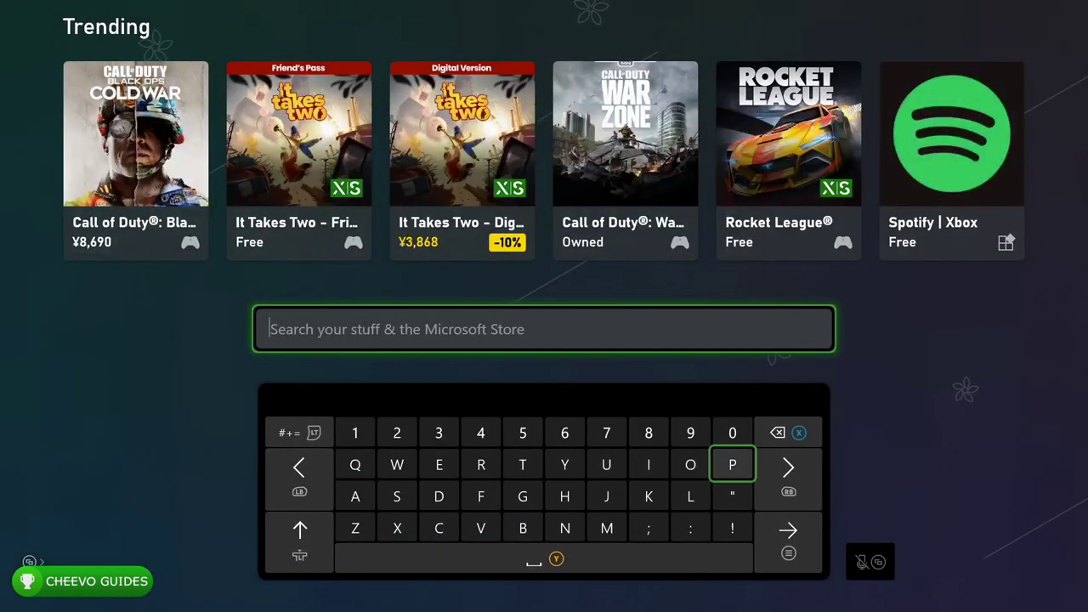
type("P")
key("Down")
key("Left")
key("Left")
key("Left")
key("Left")
key("Left")
key("Left")
key("Left")
key("Left")
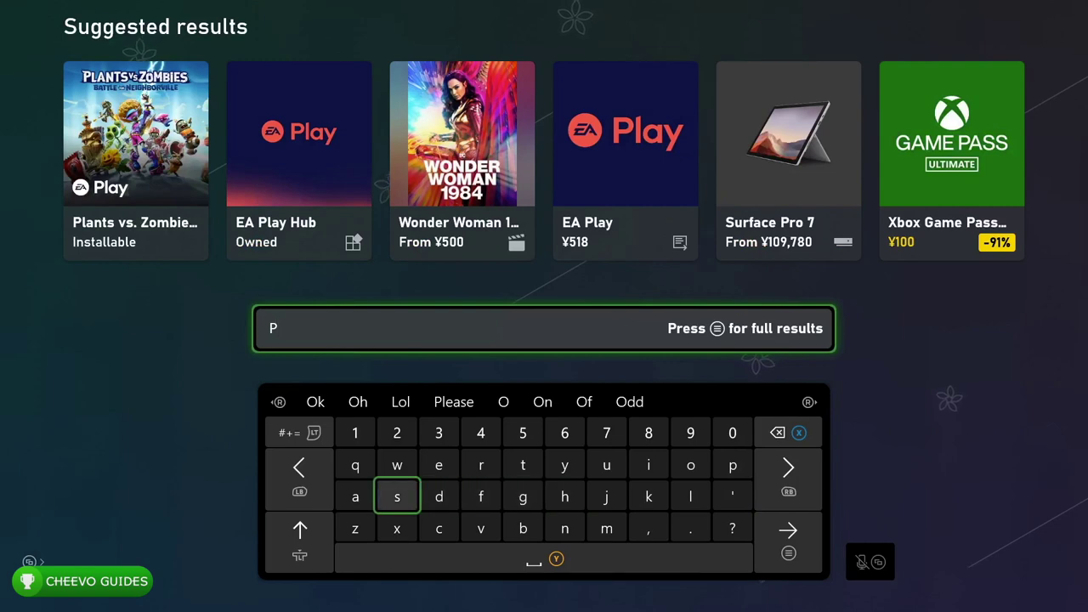
type("s")
key("Right")
key("Right")
key("Right")
key("Up")
key("Right")
type("y")
key("Down")
key("Left")
key("Left")
key("Left")
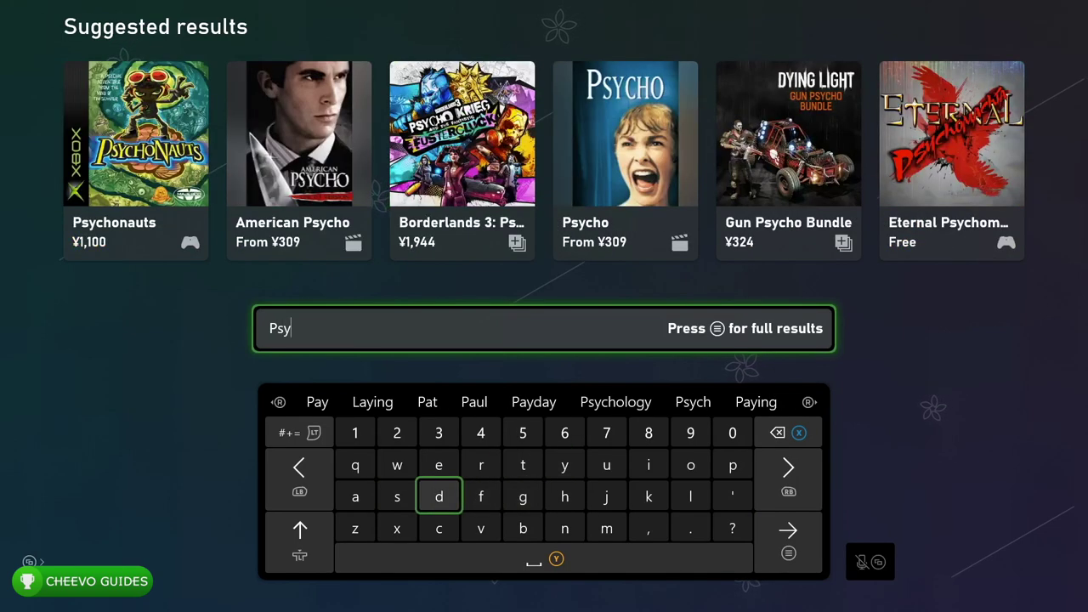
key("Down")
type("c")
key("Right")
key("Right")
key("Up")
key("Right")
type("h")
key("Right")
key("Right")
key("Up")
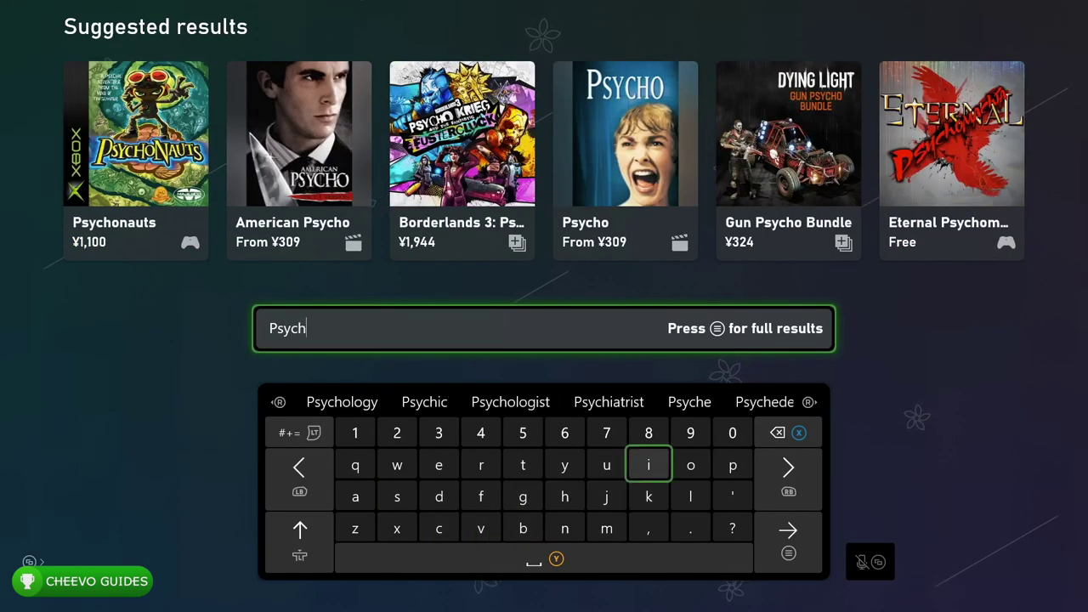
key("Right")
type("o")
key("Return")
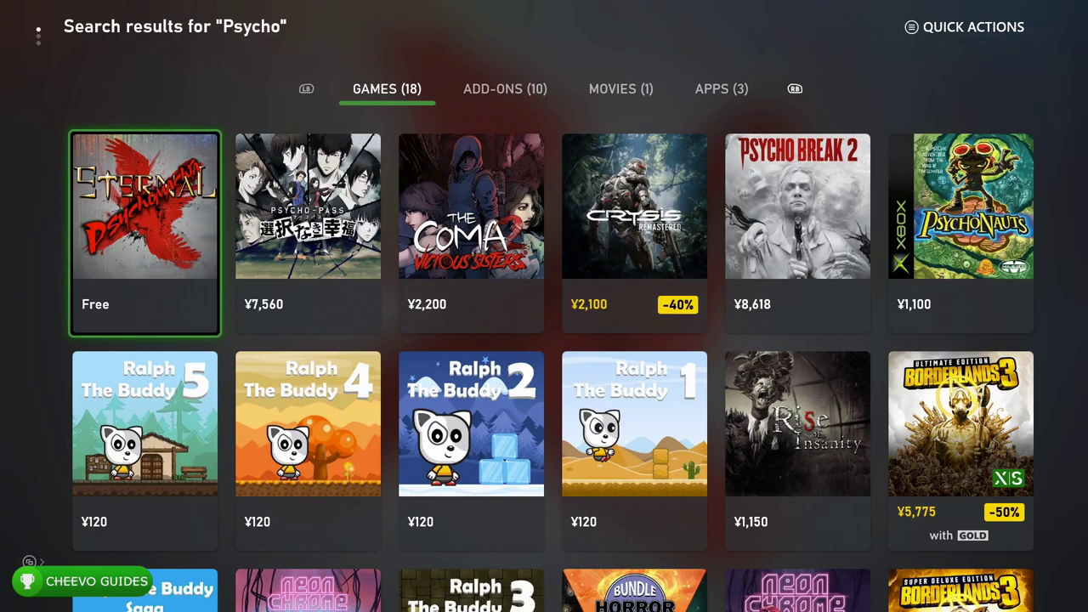
Browse the Psycho game results past Psycho Break 2 and return to the top
key("Right")
key("Right")
key("Right")
key("Right")
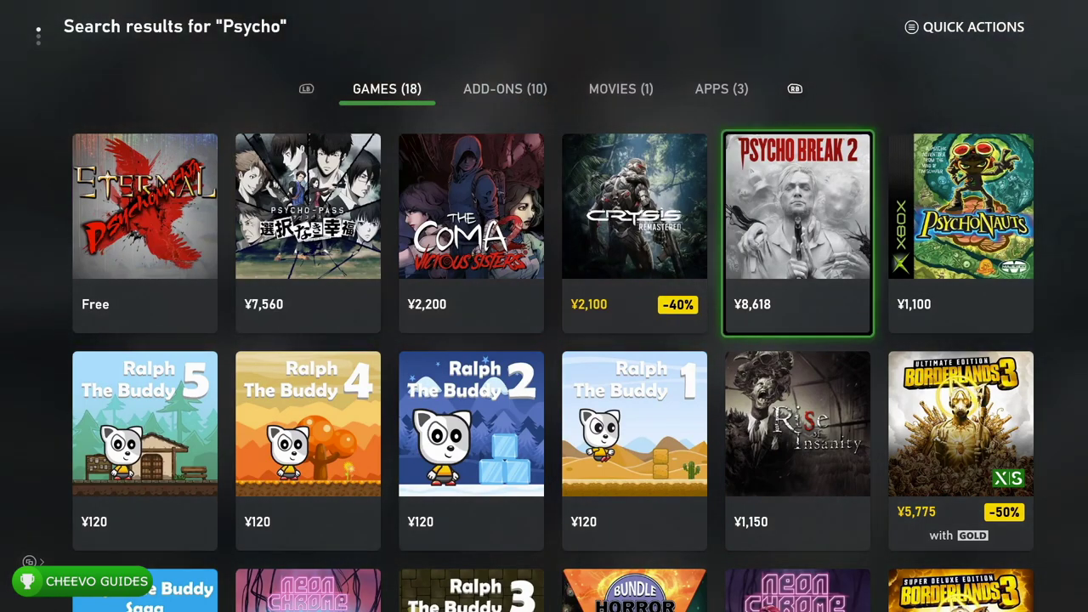
key("Down")
key("Down")
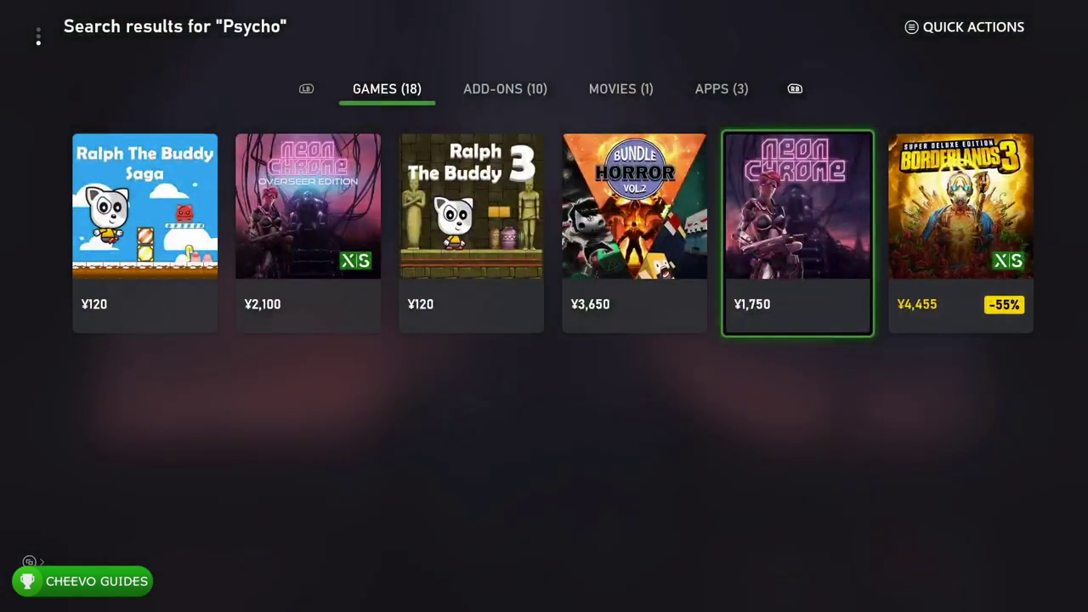
key("Up")
key("Up")
key("Up")
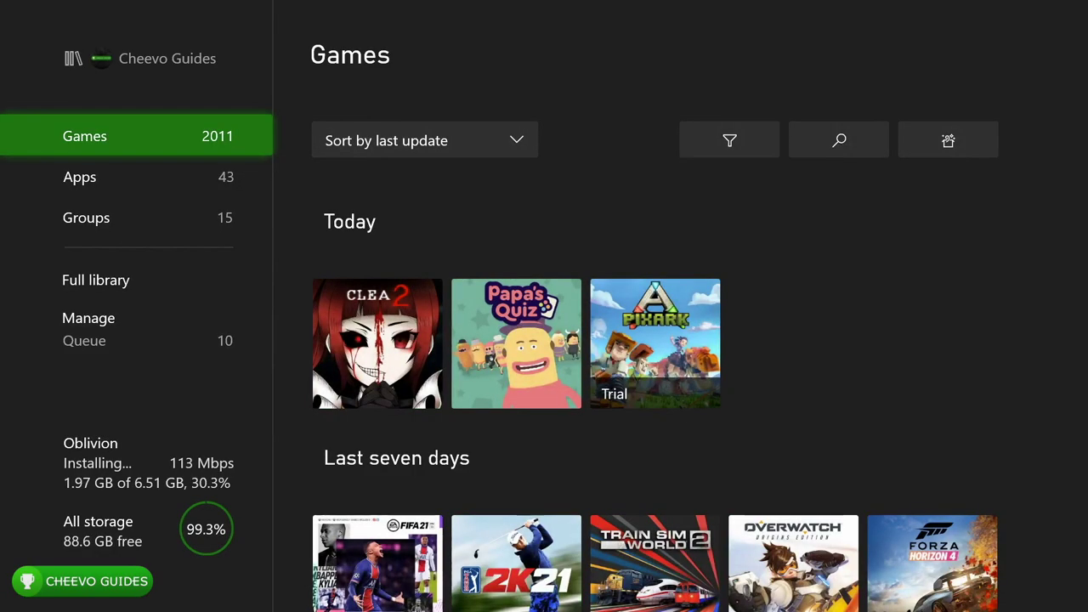
Open the Xbox Game Pass game list from Full library
key("Down")
key("Down")
key("Down")
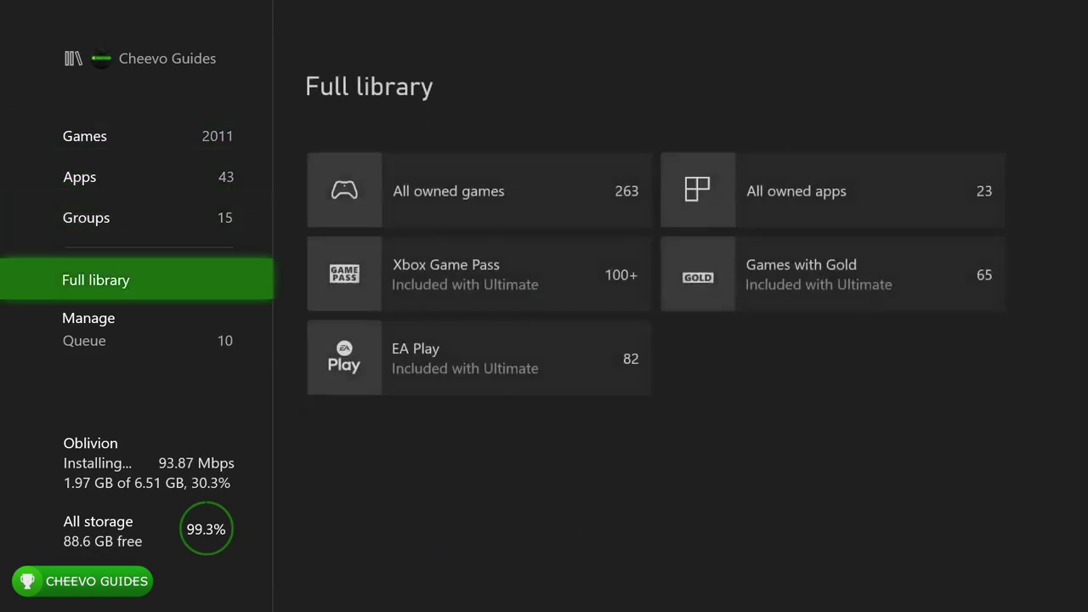
key("Right")
key("Down")
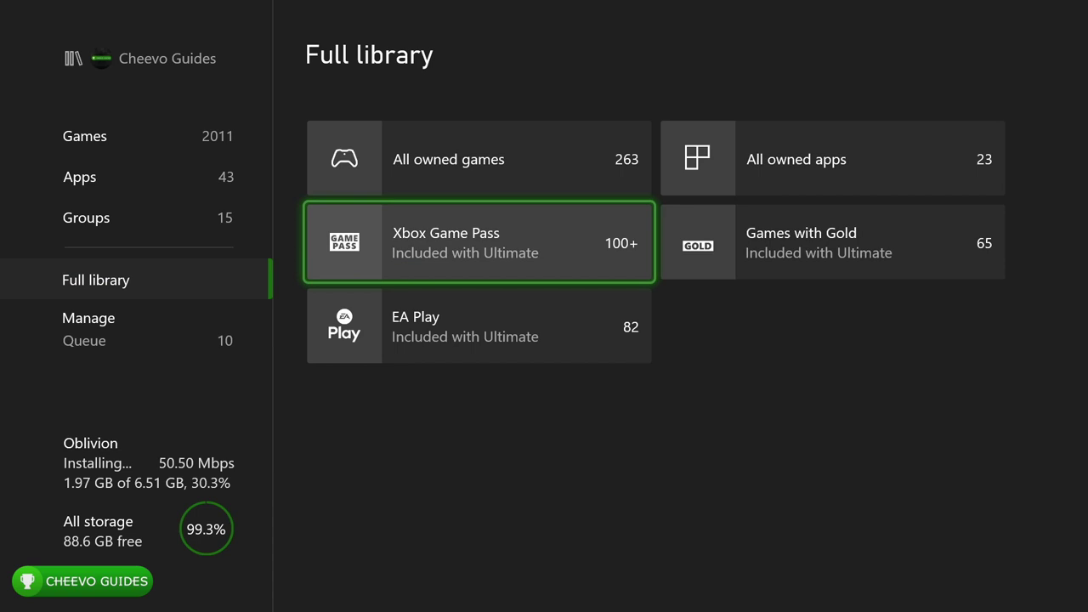
key("Return")
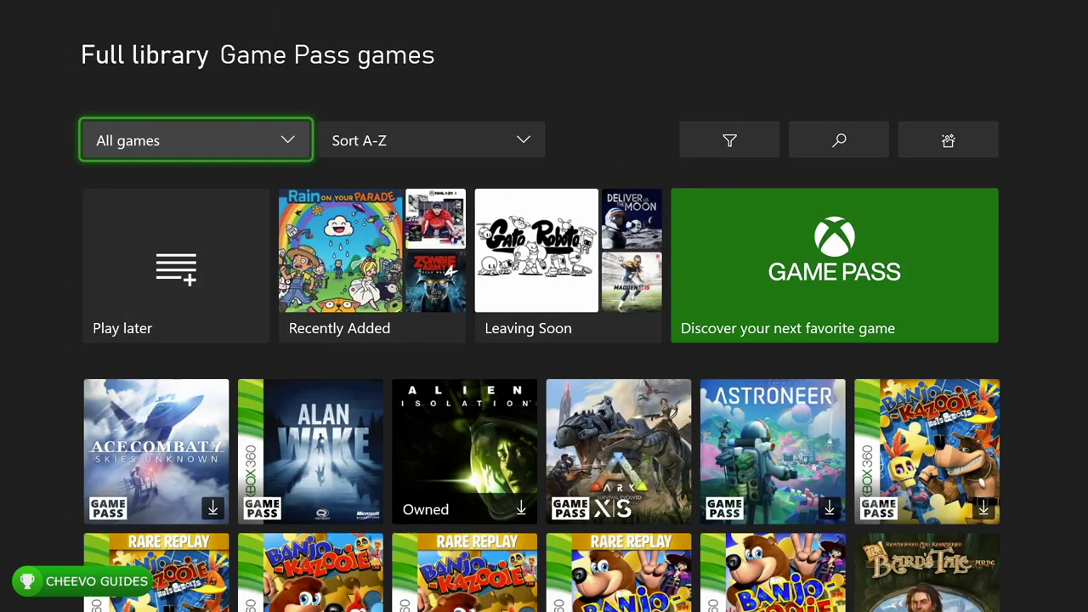
Scroll the Game Pass grid to サイコブレイク and open its details (34GB)
key("Down")
key("Right")
key("Right")
key("Down")
key("Down")
key("Down")
key("Down")
key("Down")
key("Down")
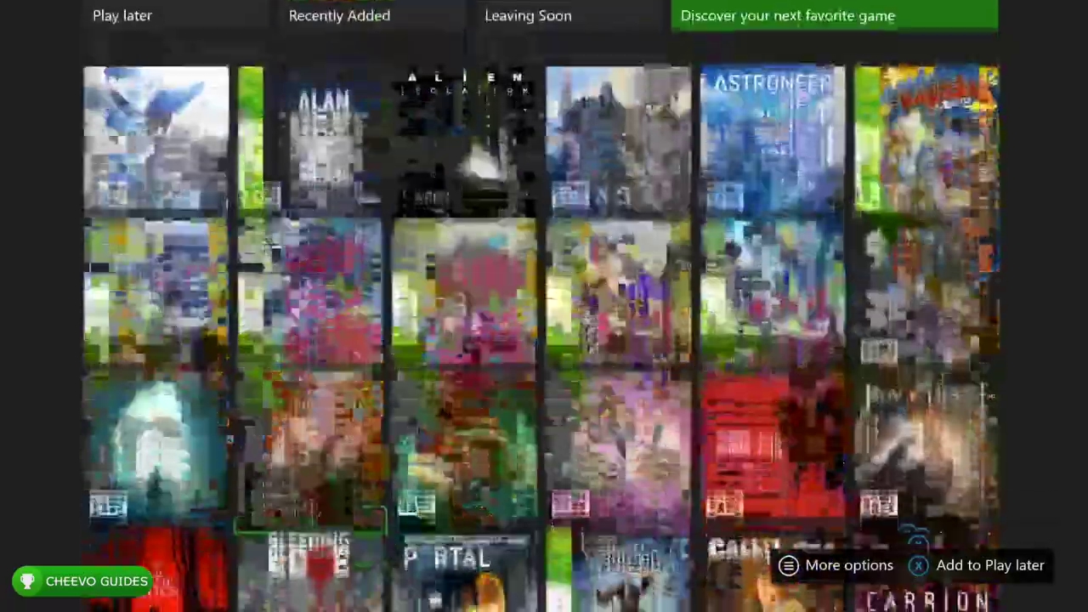
key("Down")
key("Down")
key("Down")
key("Down")
key("Down")
key("Down")
key("Down")
key("Down")
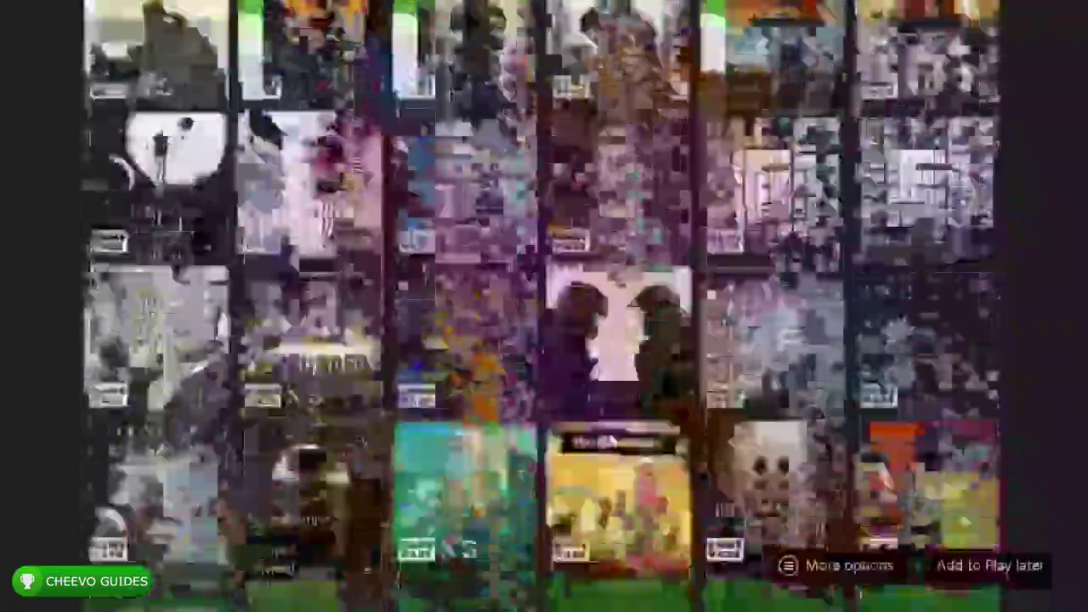
key("Down")
key("Down")
key("Down")
key("Down")
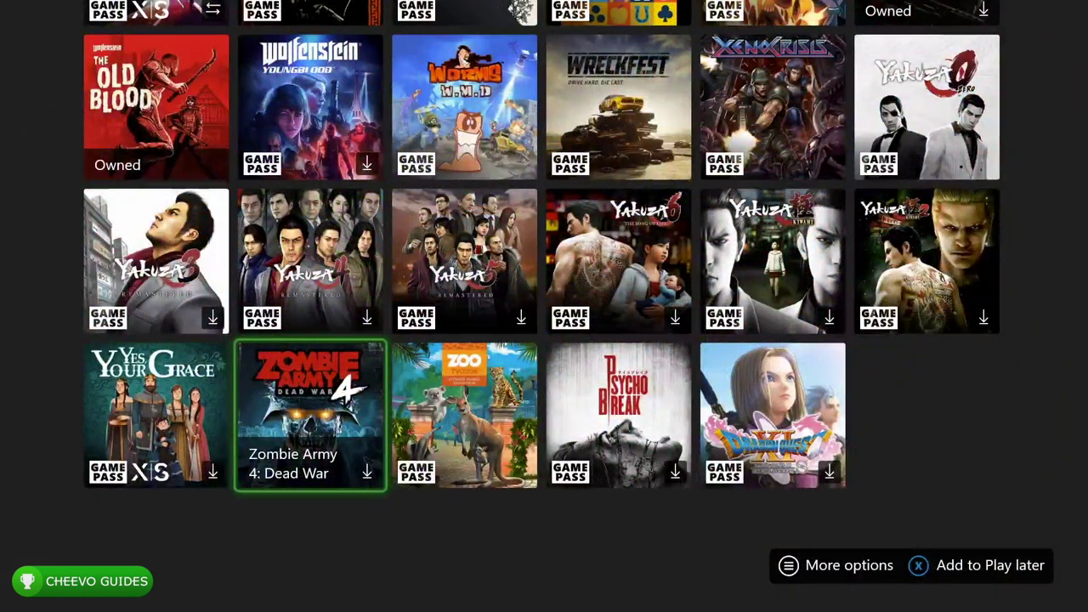
key("Right")
key("Right")
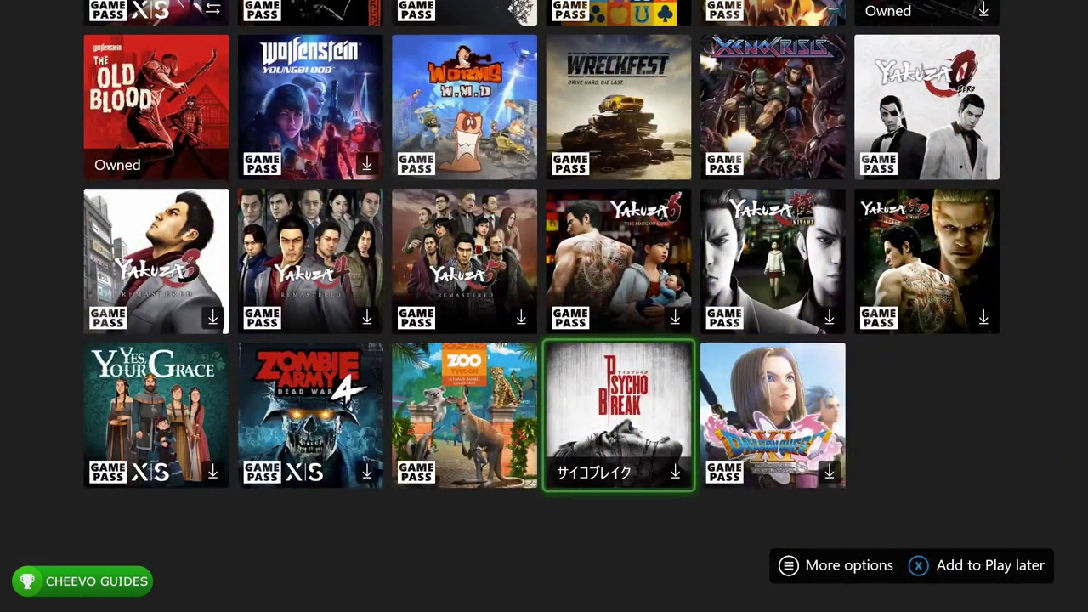
key("Return")
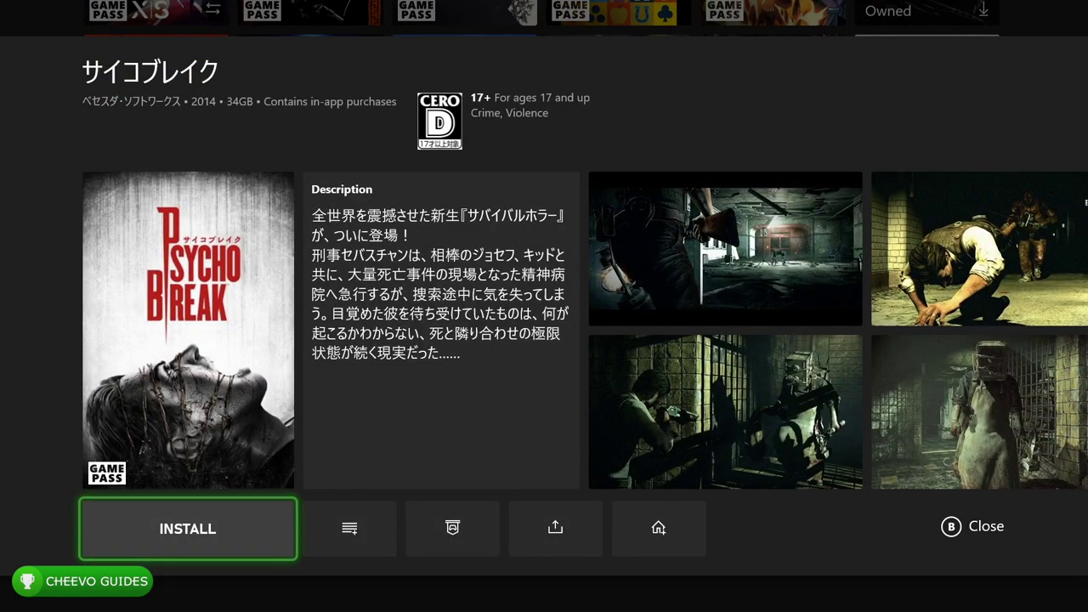
Launch PsychoBreak from its Game Pass details page
key("Escape")
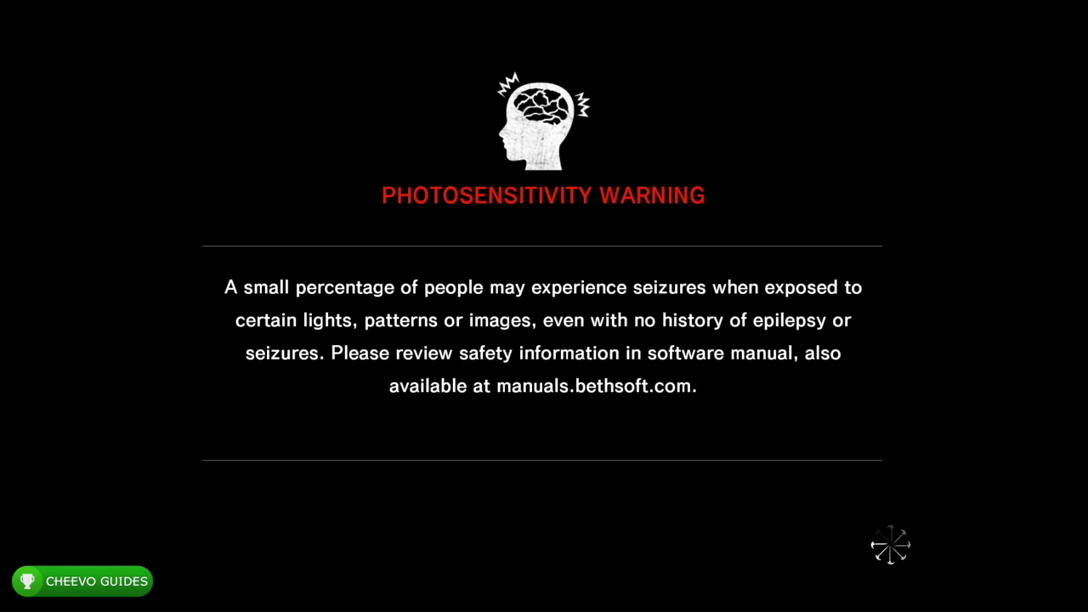
Skip the photosensitivity warning and start PsychoBreak from its title screen
key("Return")
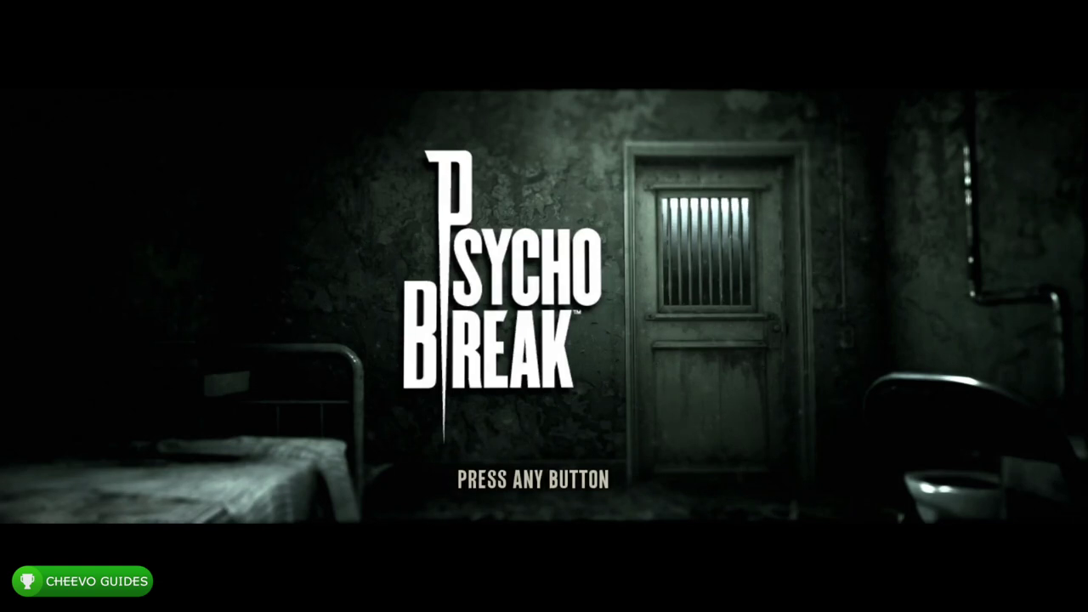
key("Return")
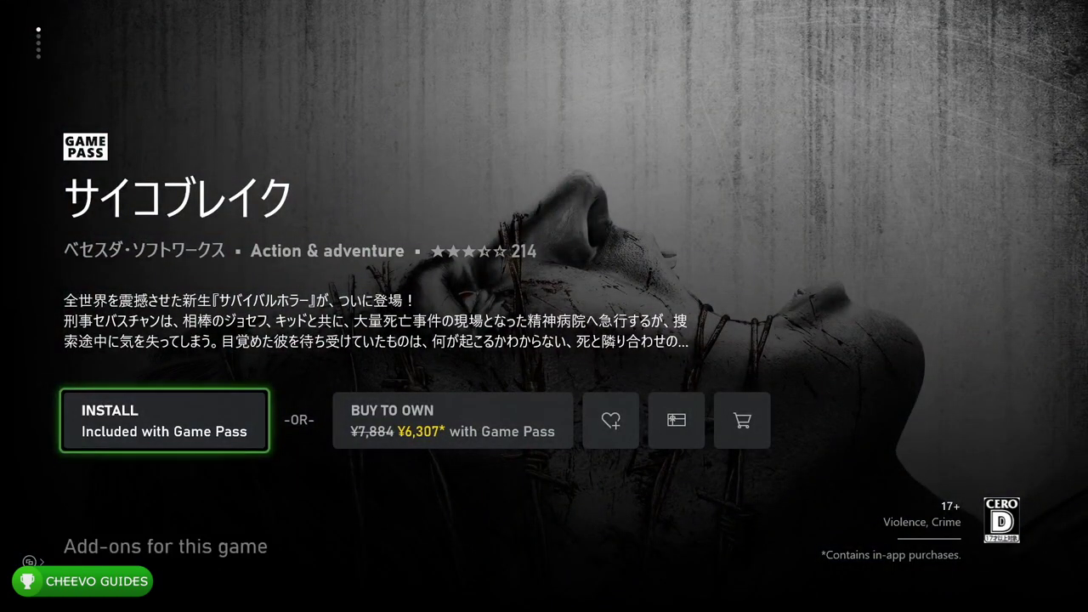
Show all of PsychoBreak's add-ons and open The Executioner's store page, priced ¥486 with Game Pass
key("Down")
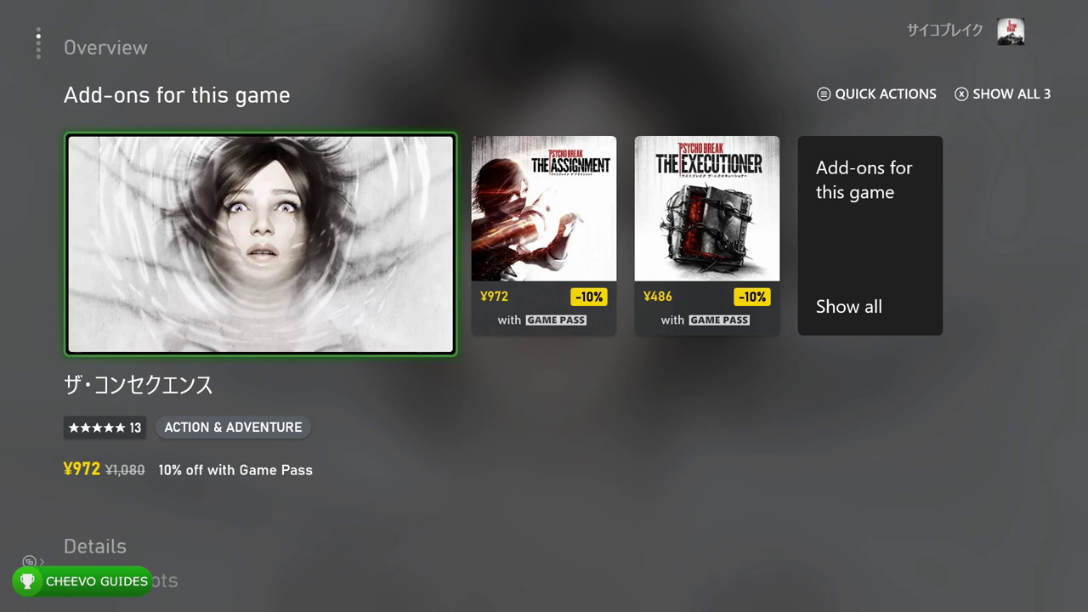
key("Right")
key("Right")
key("Right")
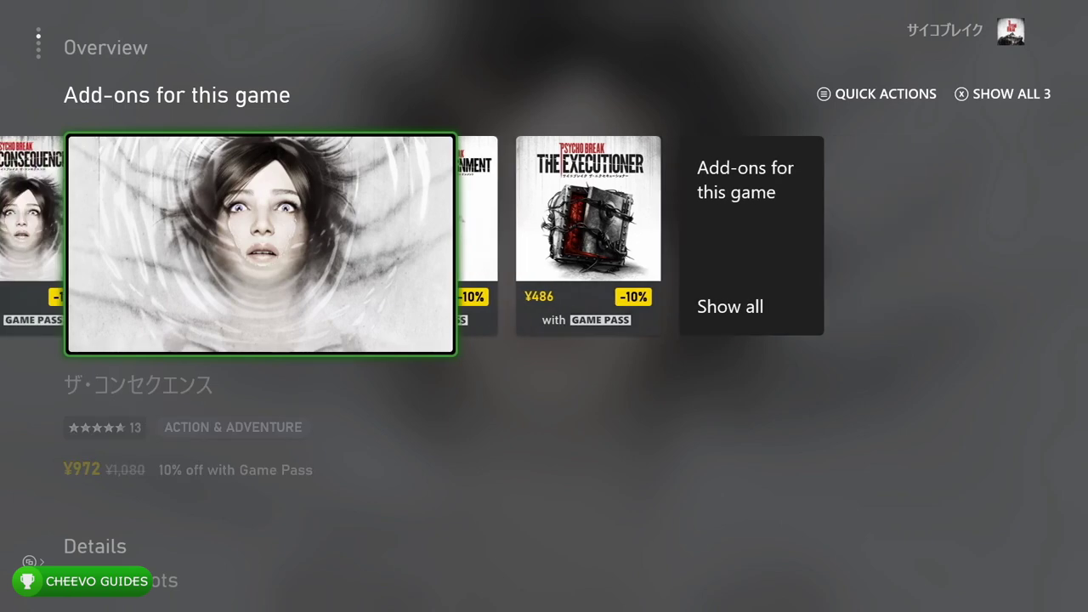
key("Return")
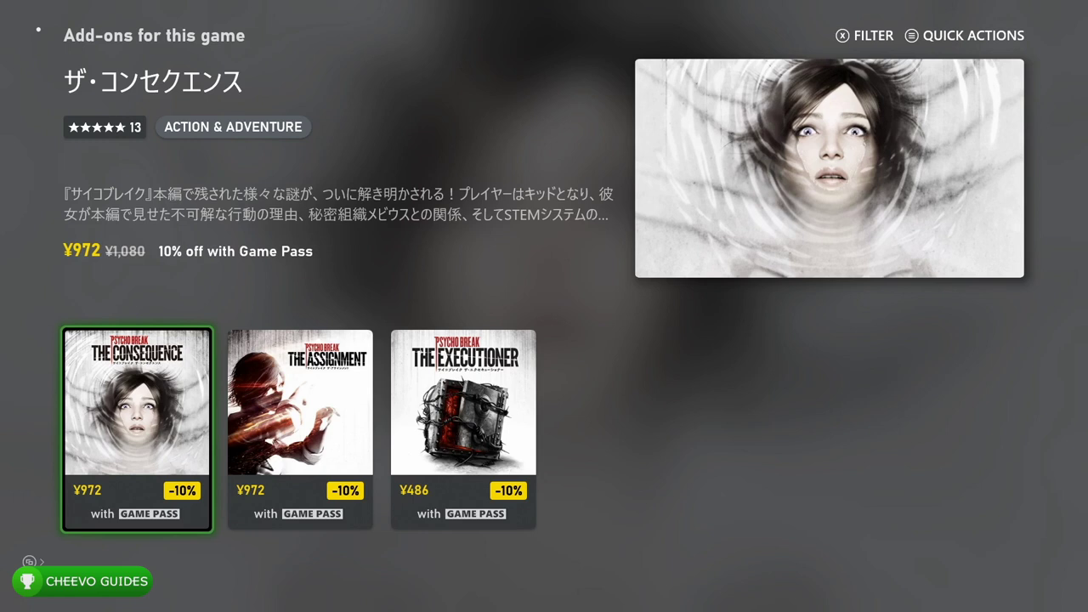
key("Right")
key("Right")
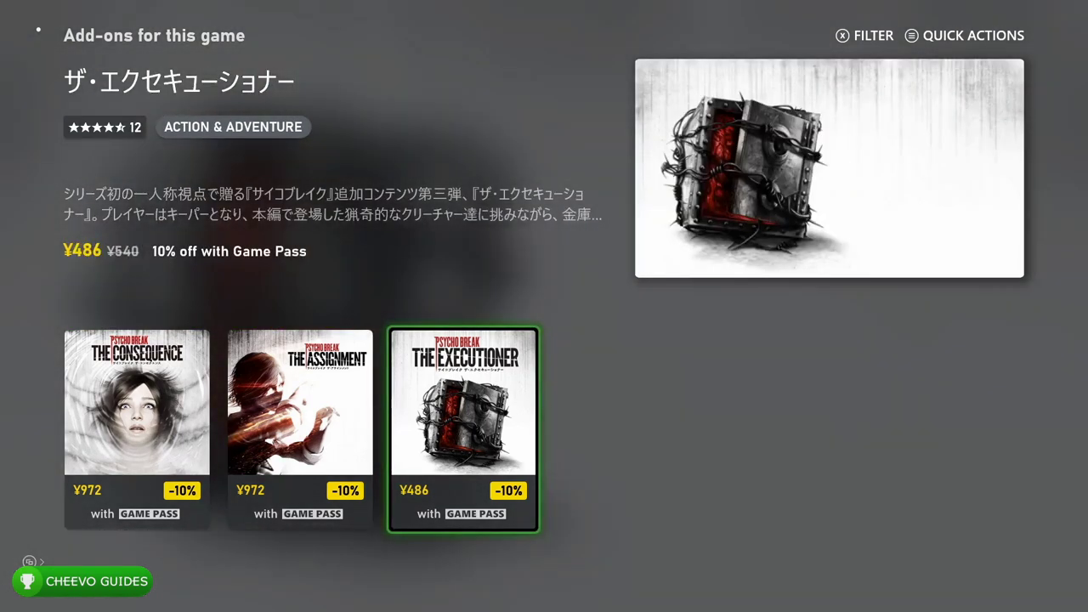
key("Return")
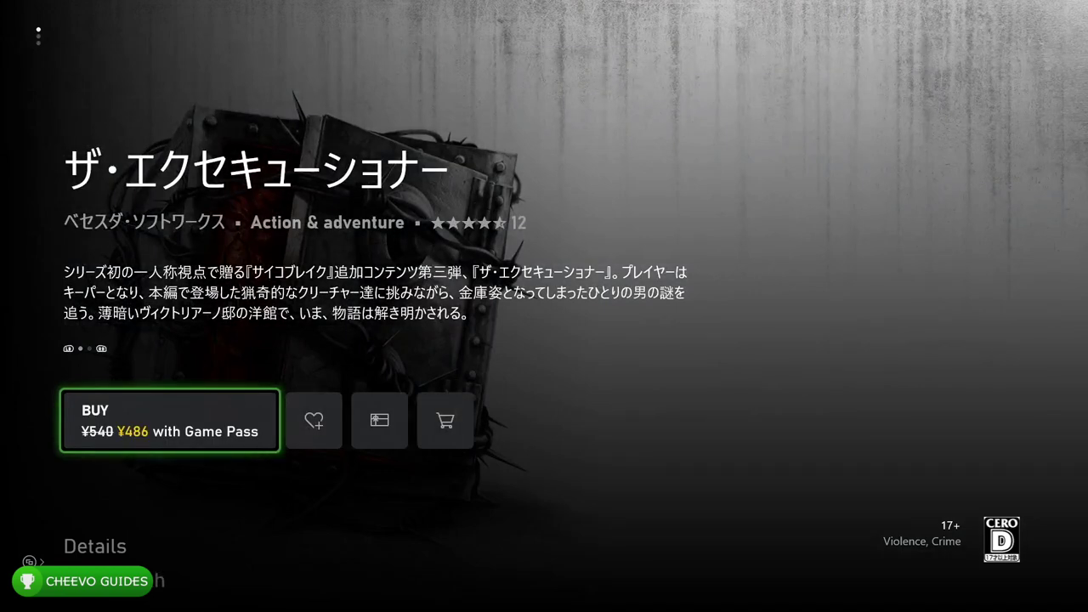
Browse The Executioner's details cards and Works with section, then back out to PsychoBreak's add-ons list
key("Down")
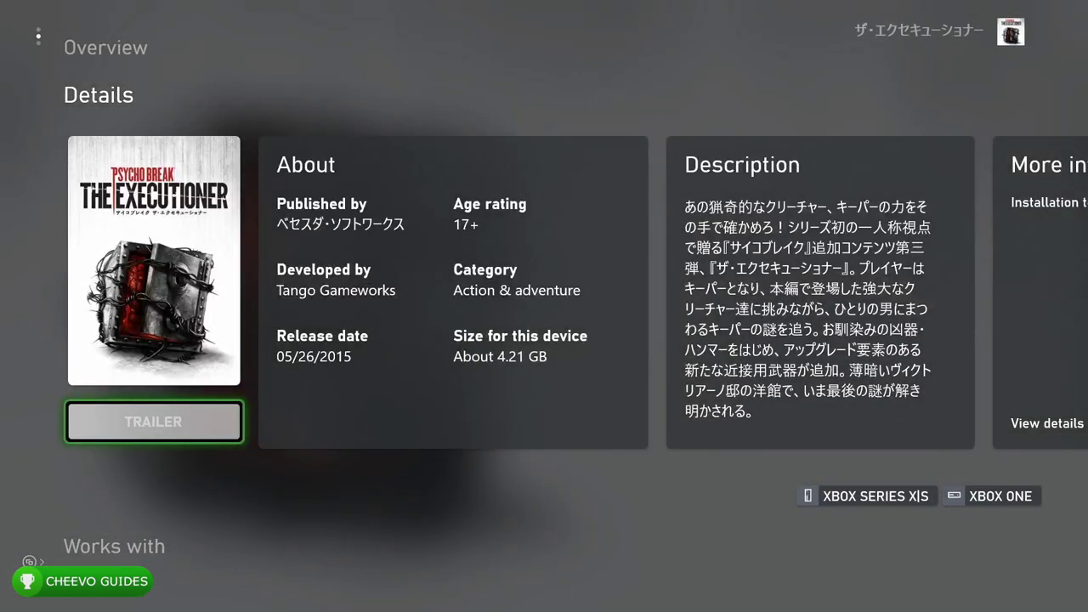
key("Right")
key("Right")
key("Right")
key("Right")
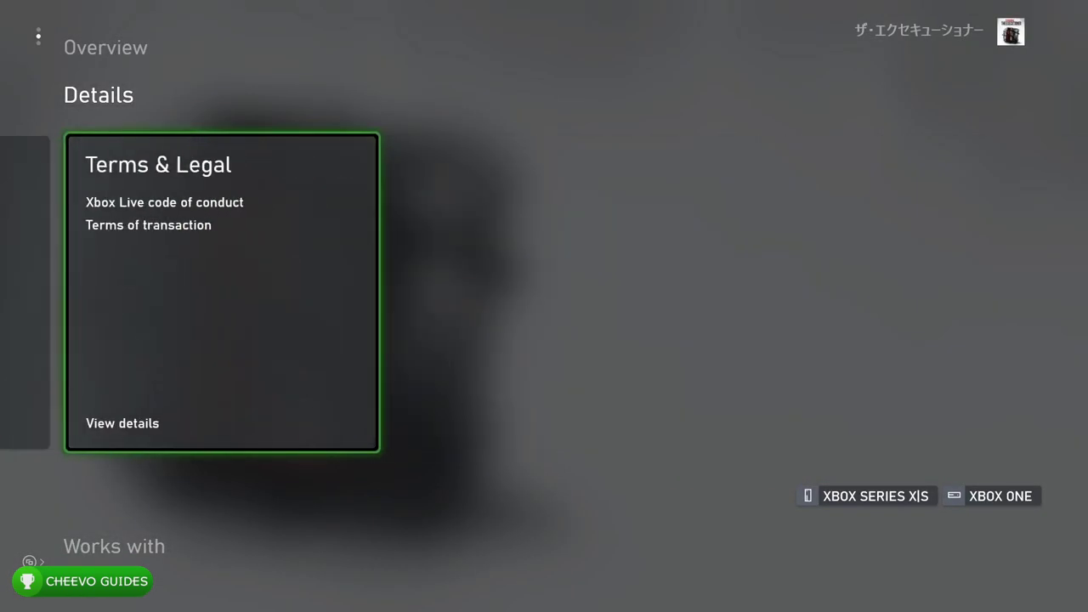
key("Left")
key("Left")
key("Left")
key("Left")
key("Down")
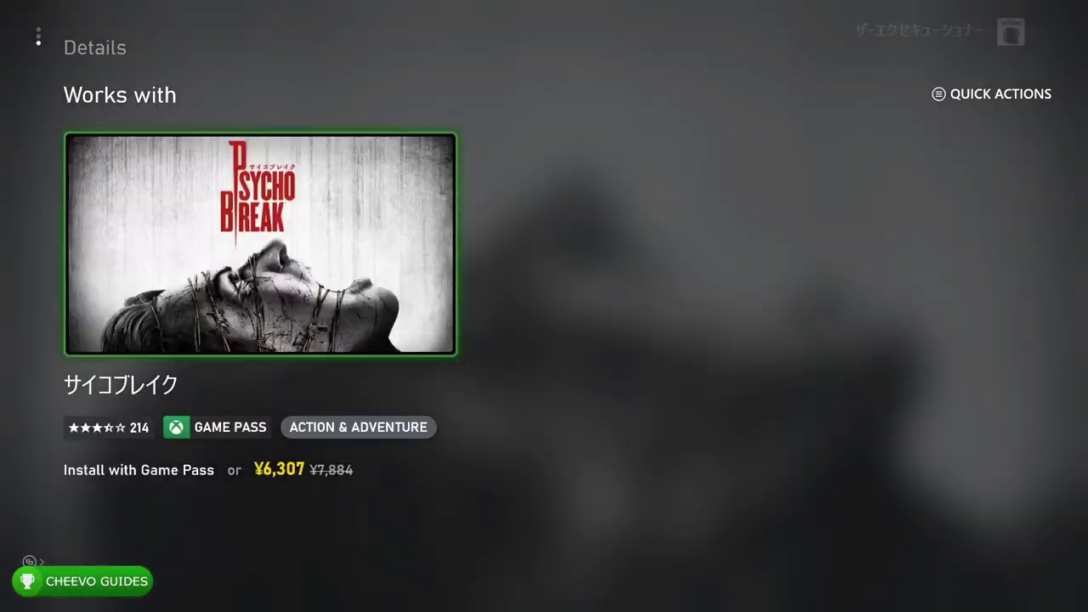
key("Up")
key("Up")
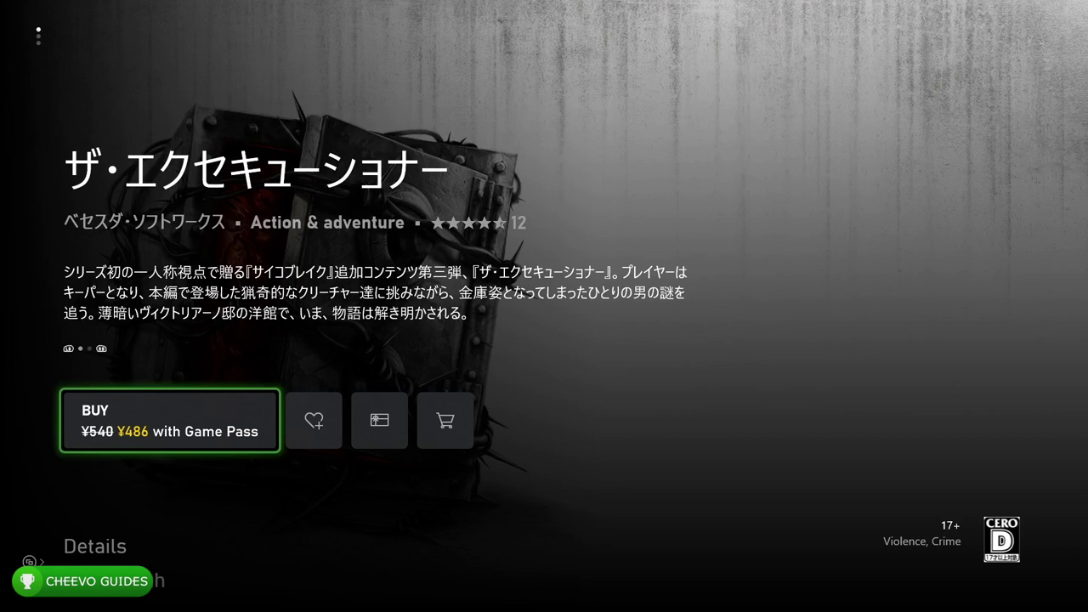
key("Escape")
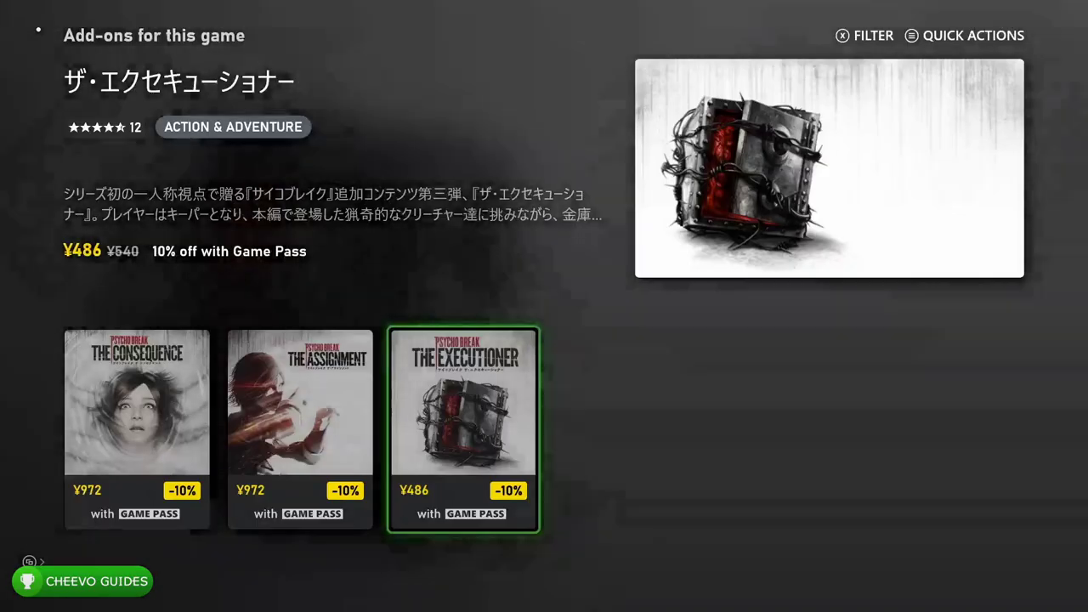
key("Escape")
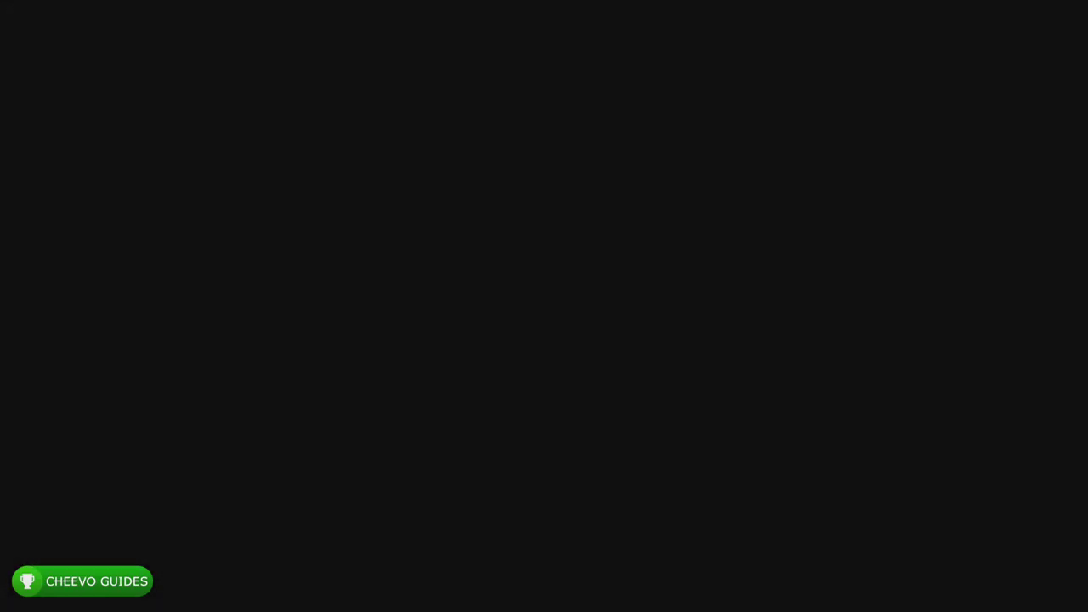